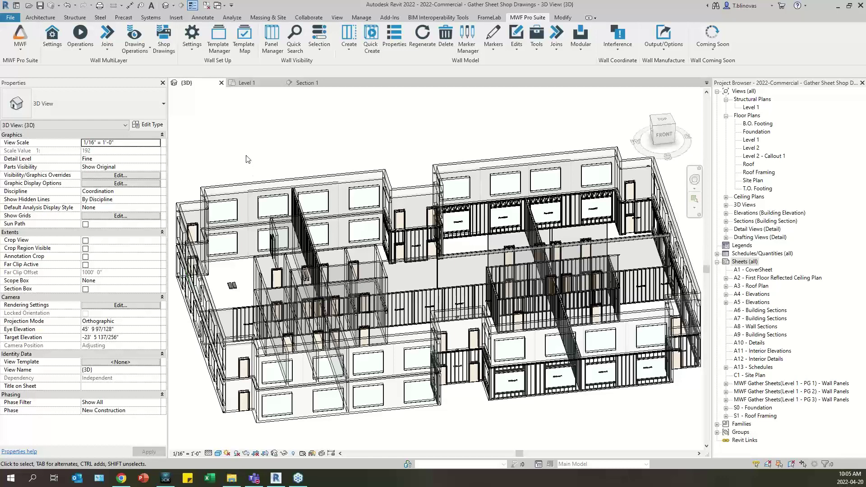
left_click(140, 48)
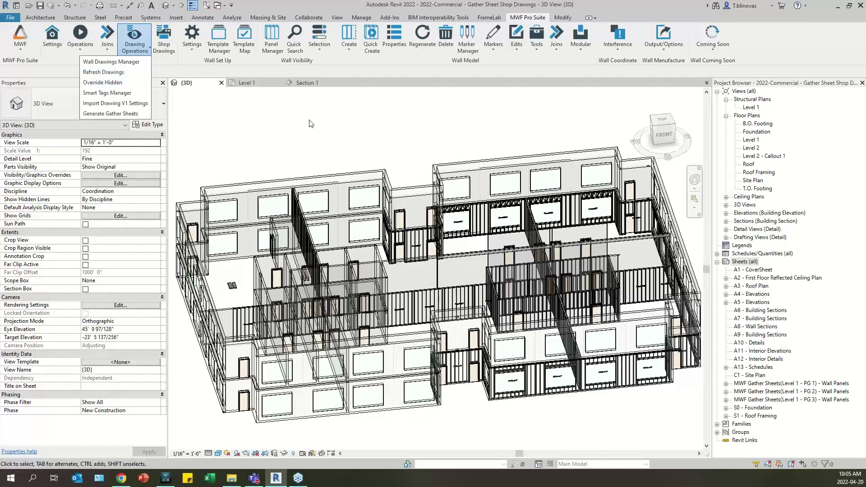
left_click(385, 136)
middle_click_drag(452, 158, 435, 169)
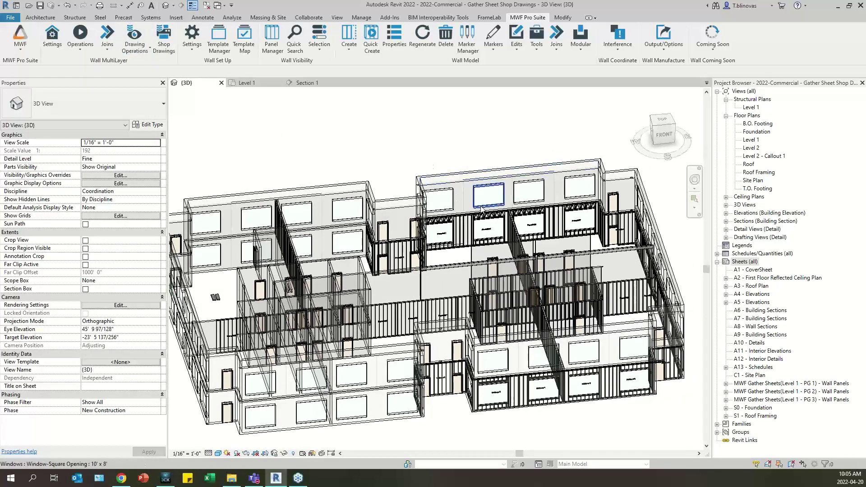
In the Level 1 floor plan, generate shop drawings for the Panel351 and Panel355 wall area with MWF Shops 11x17 (Default), overriding existing ones
left_click(244, 82)
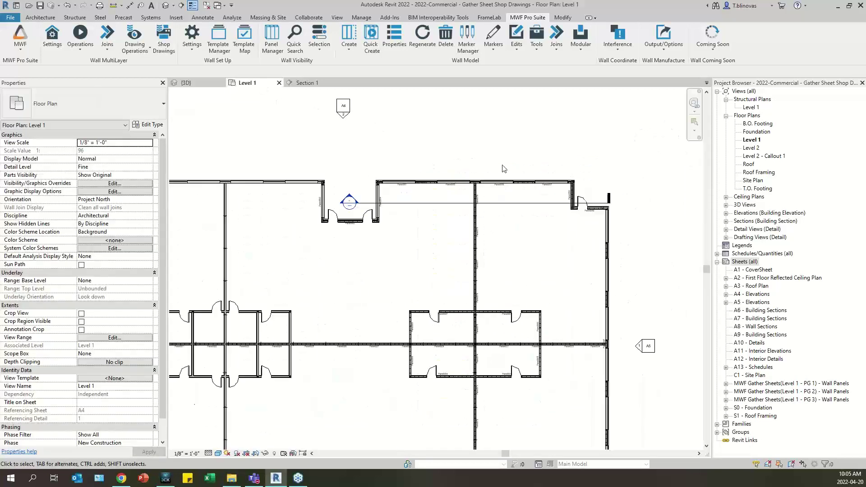
scroll(504, 169, "up", 5)
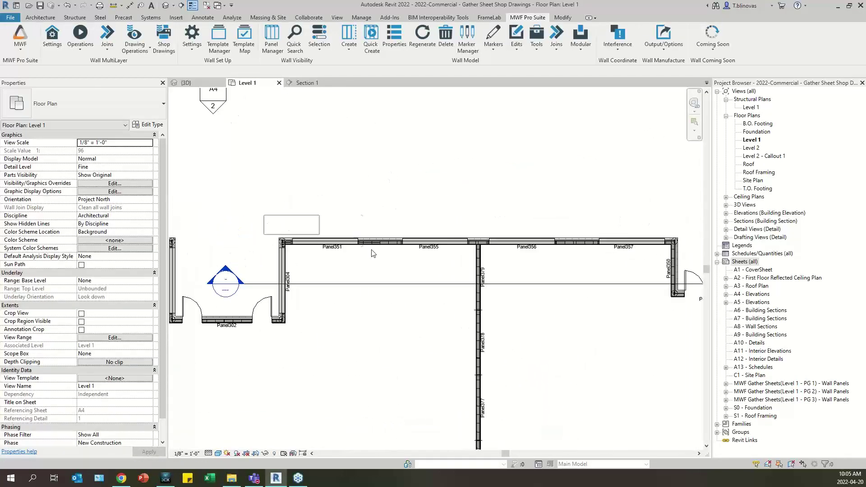
left_click_drag(373, 254, 481, 266)
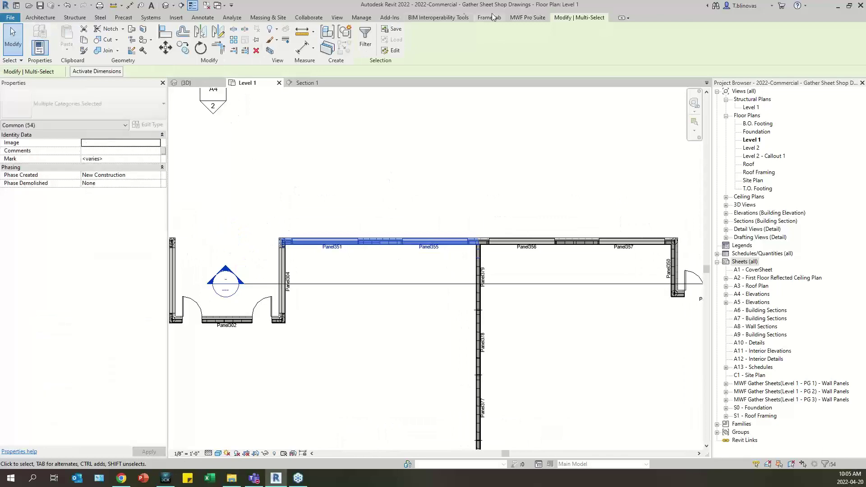
left_click(528, 18)
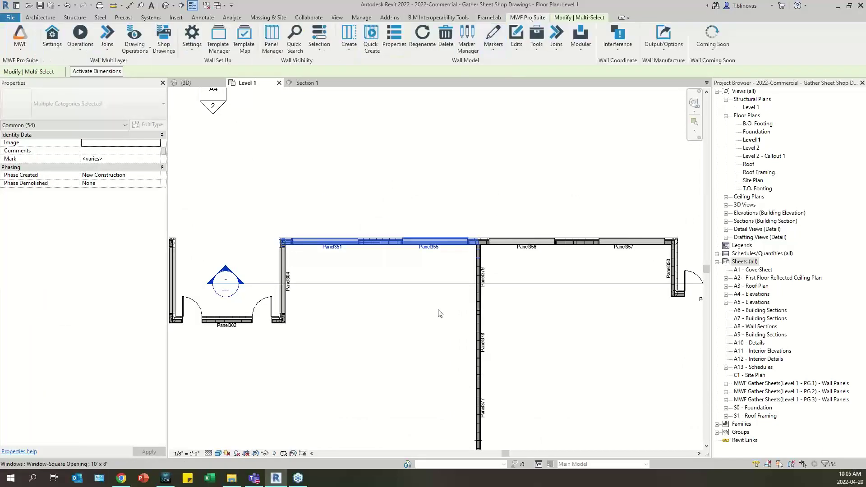
left_click(163, 45)
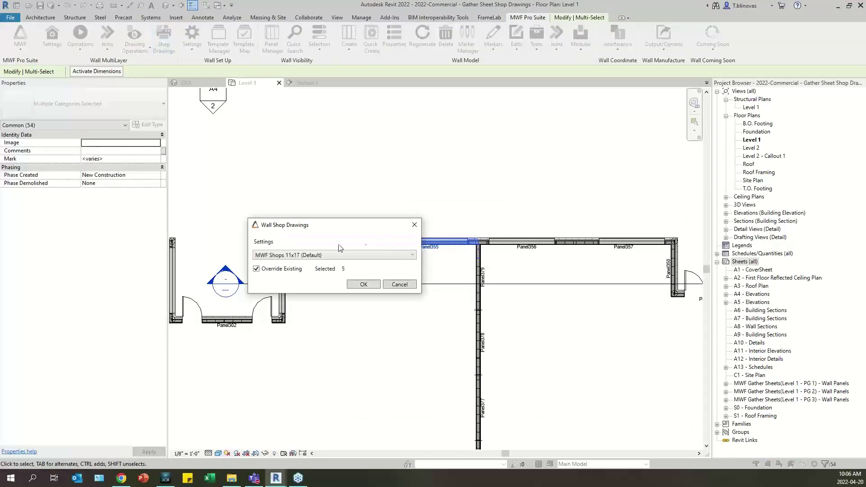
left_click(364, 285)
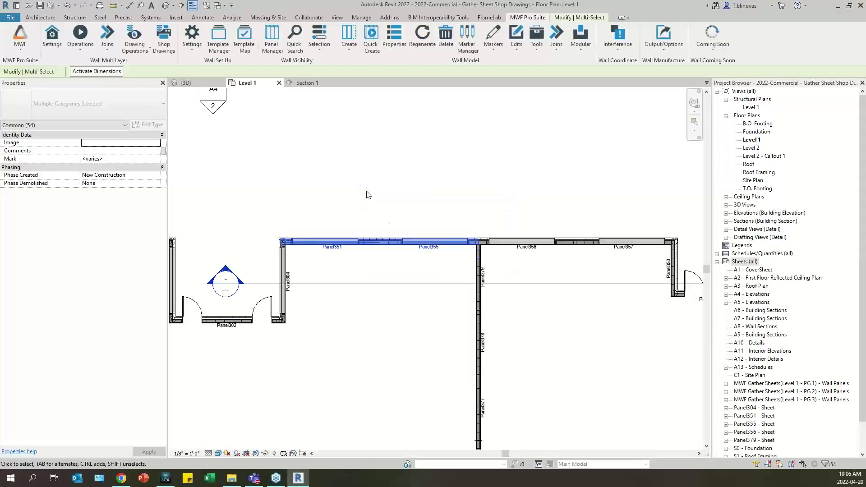
left_click(368, 195)
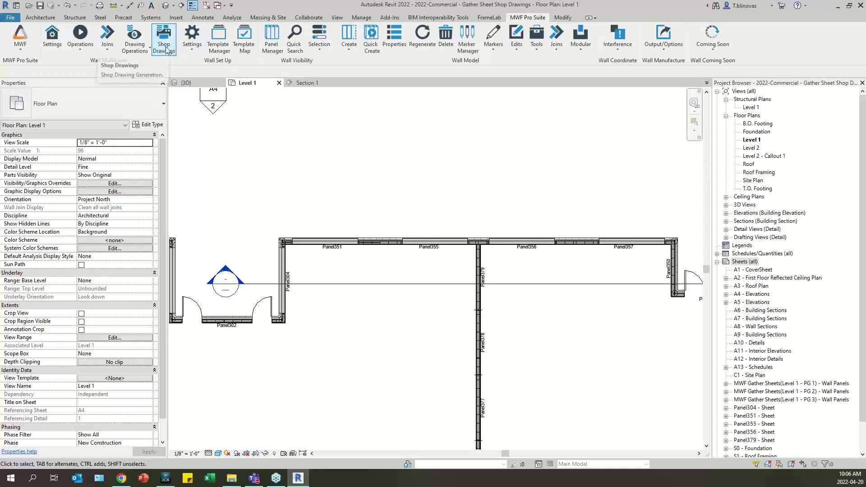
left_click(134, 45)
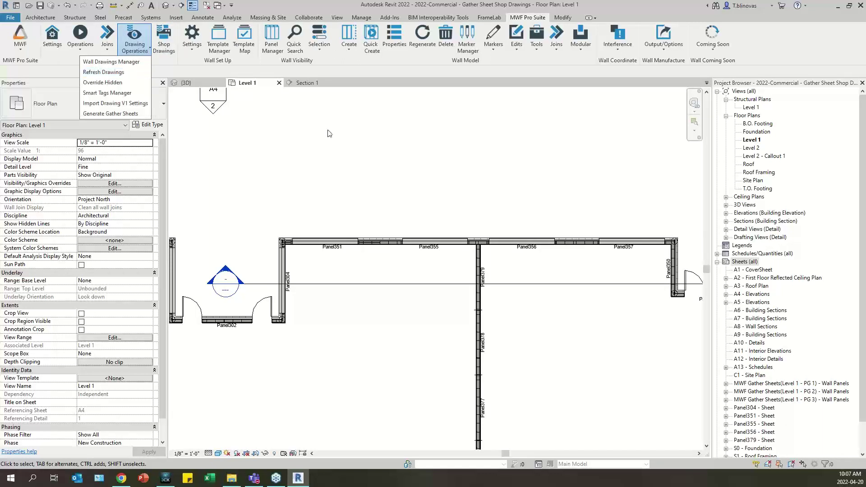
left_click(363, 147)
Open the generated Panel355 sheet
scroll(756, 409, "down", 1)
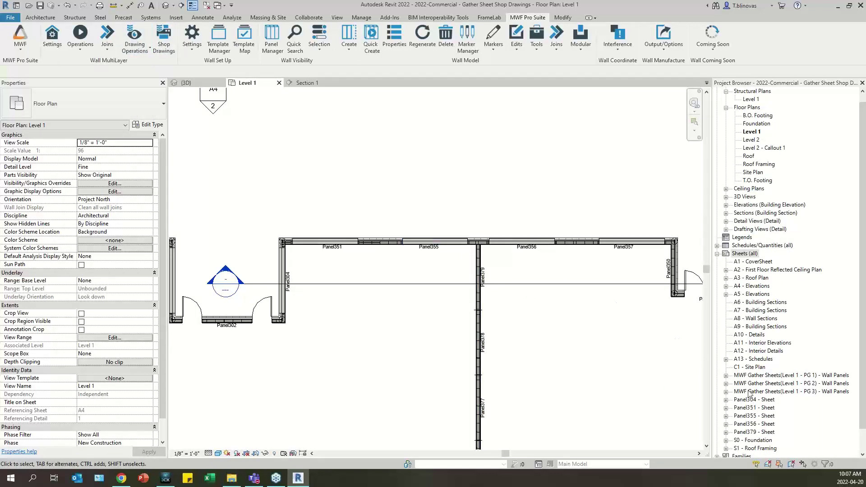
left_click(754, 416)
double_click(754, 416)
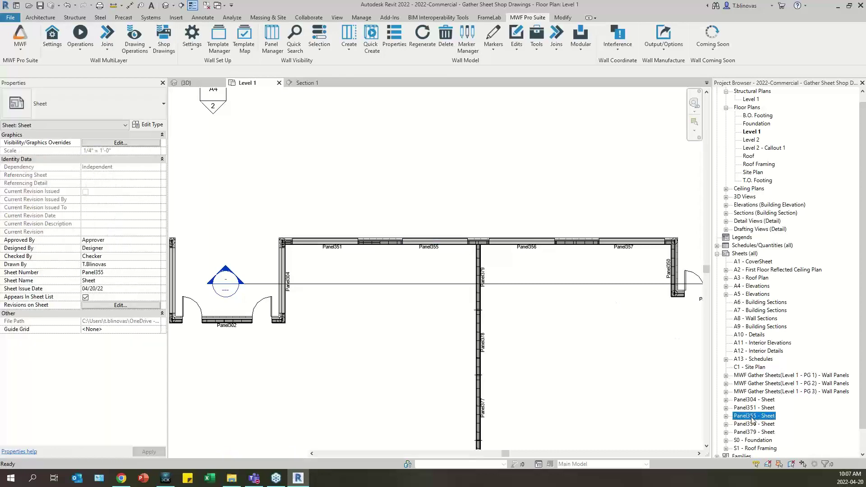
left_click(505, 160)
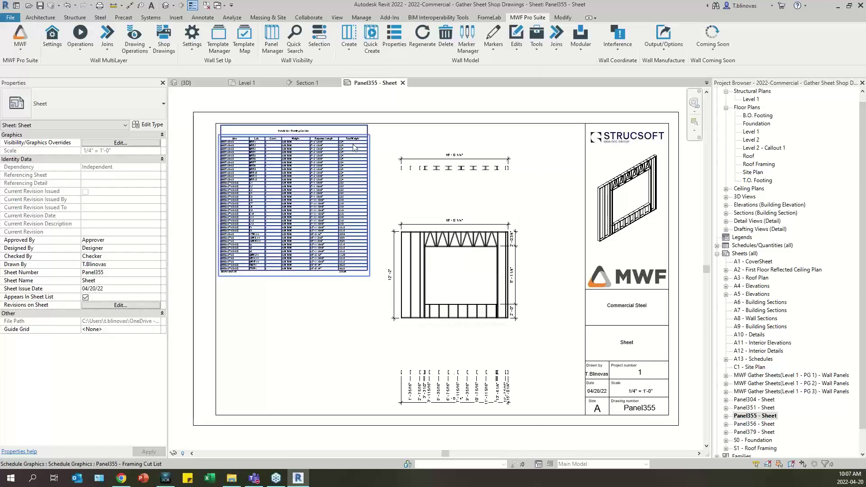
left_click(134, 39)
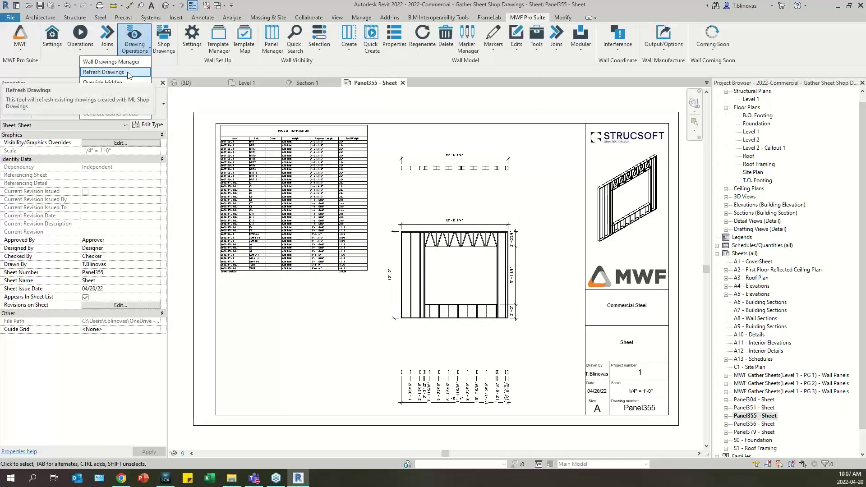
Activate the main framing elevation on the sheet and copy the first interior stud about 7" toward the window opening
left_click(476, 281)
double_click(474, 282)
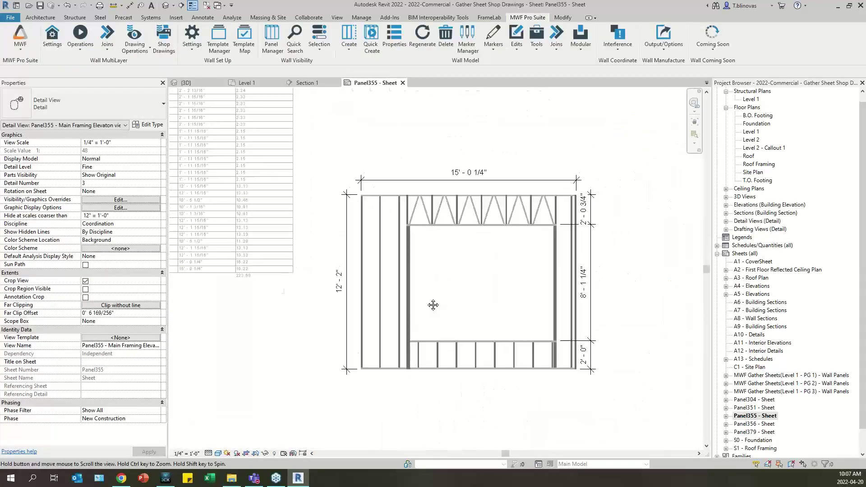
scroll(436, 250, "up", 3)
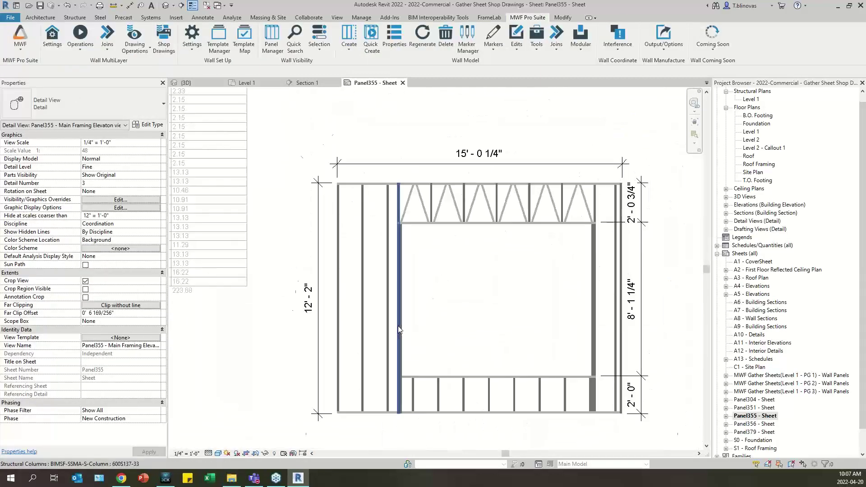
left_click(360, 319)
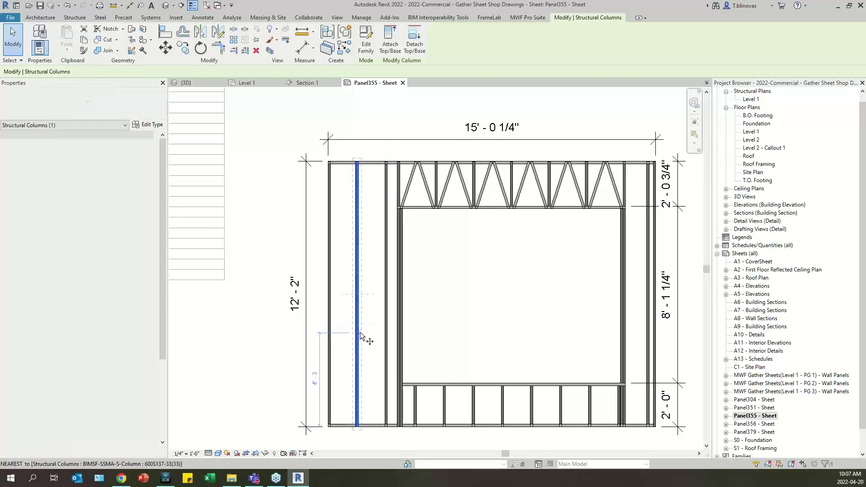
key("c")
key("o")
left_click(359, 332)
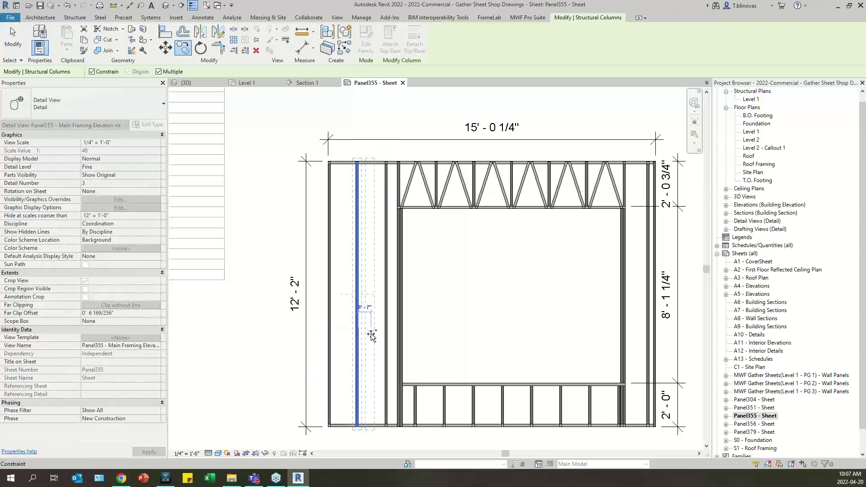
left_click(371, 335)
key("Escape")
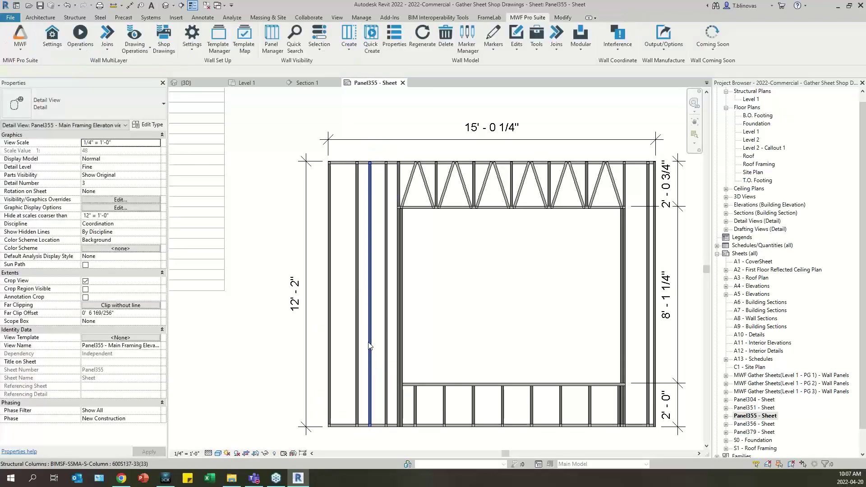
Add the copied stud to the panel with Add Structural Members, picking the neighbouring original stud, and deactivate the elevation viewport
left_click(369, 345)
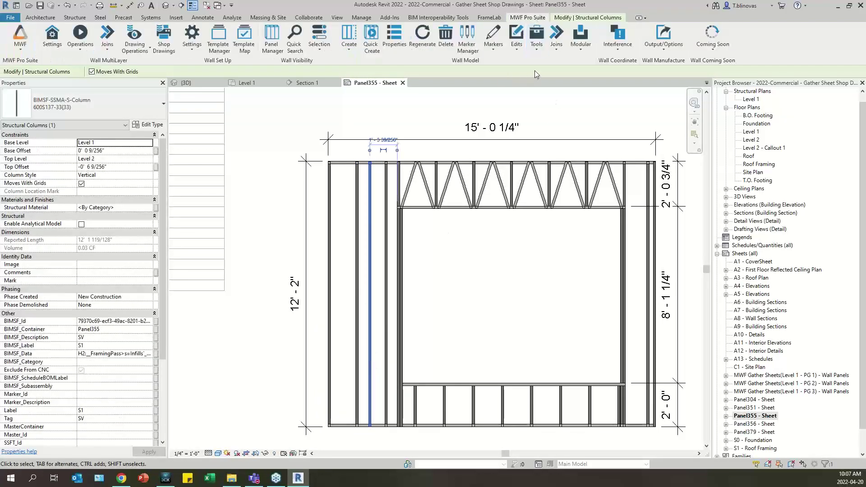
left_click(513, 52)
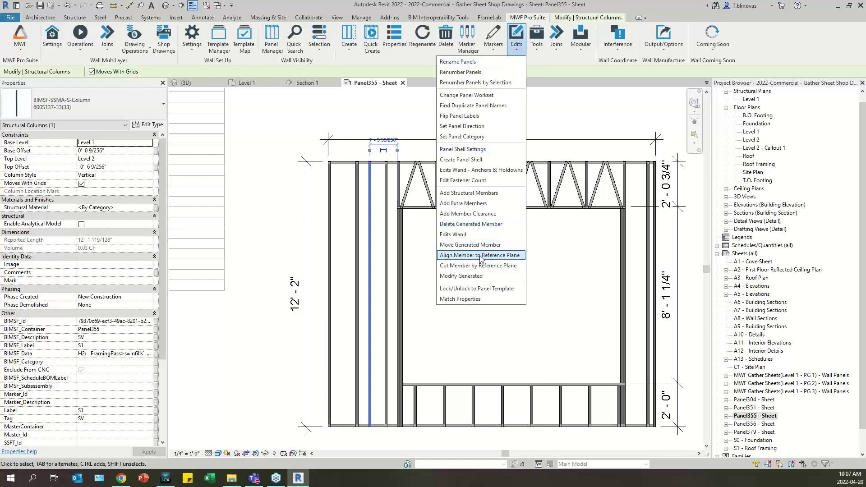
left_click(498, 193)
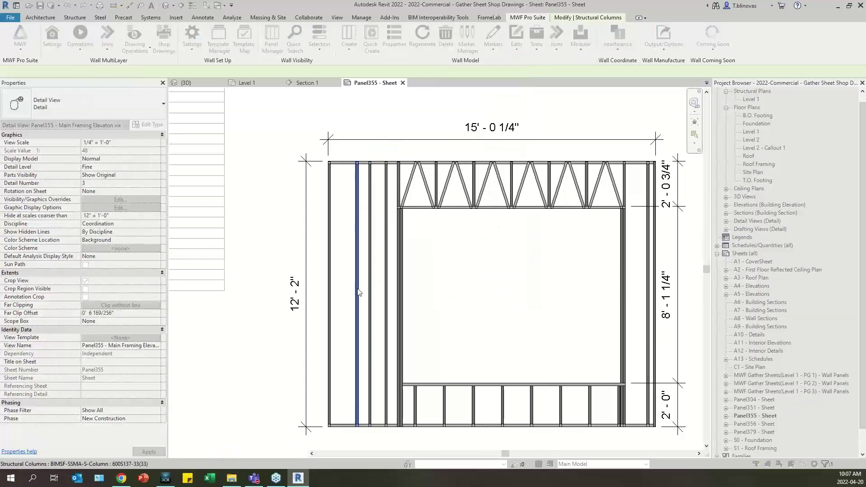
key("Escape")
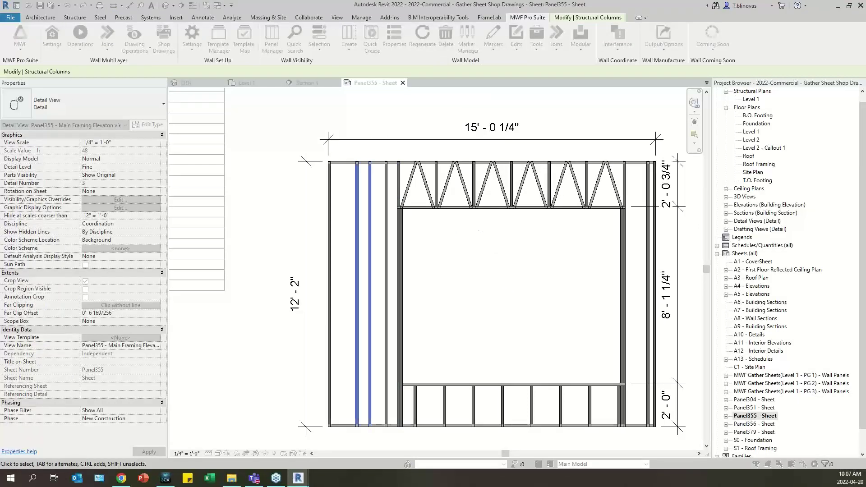
left_click(476, 282)
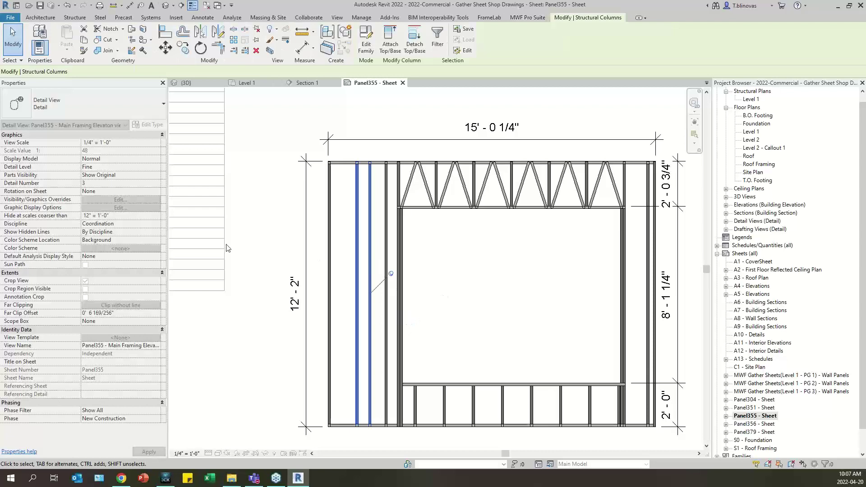
left_click(275, 255)
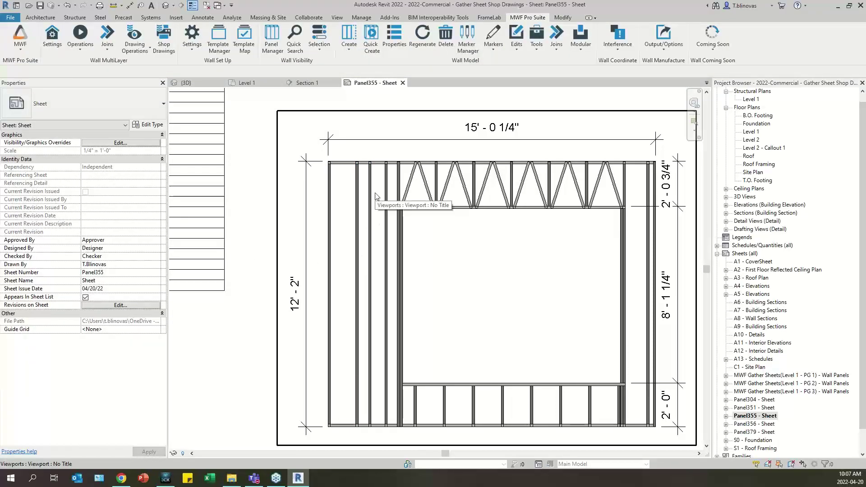
Examine the section view below the elevation for the copied stud and its running dimensions
scroll(375, 195, "down", 3)
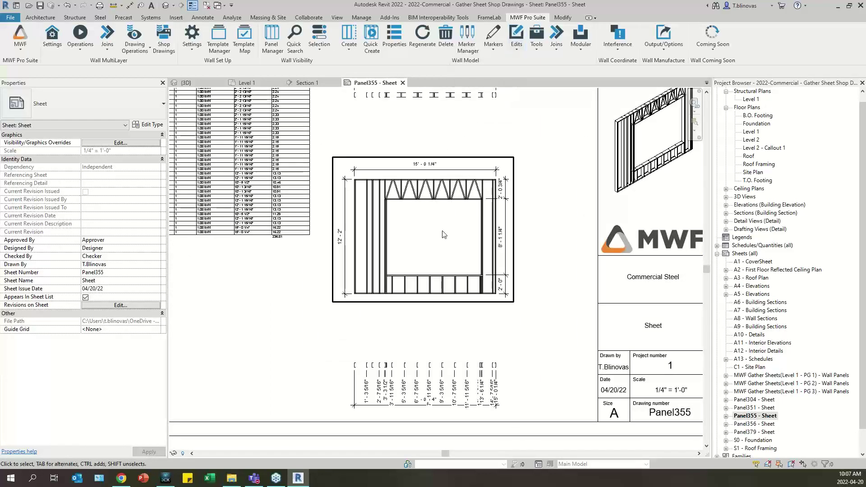
middle_click_drag(431, 261, 433, 277)
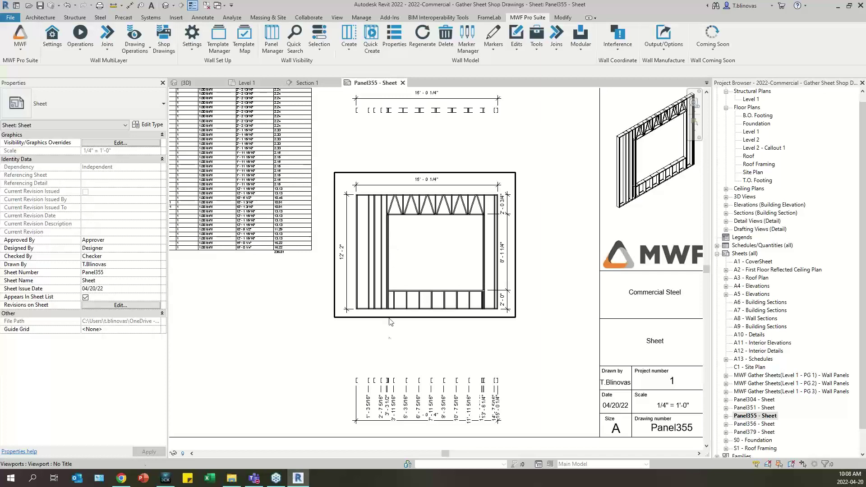
scroll(378, 402, "up", 1)
scroll(377, 401, "up", 1)
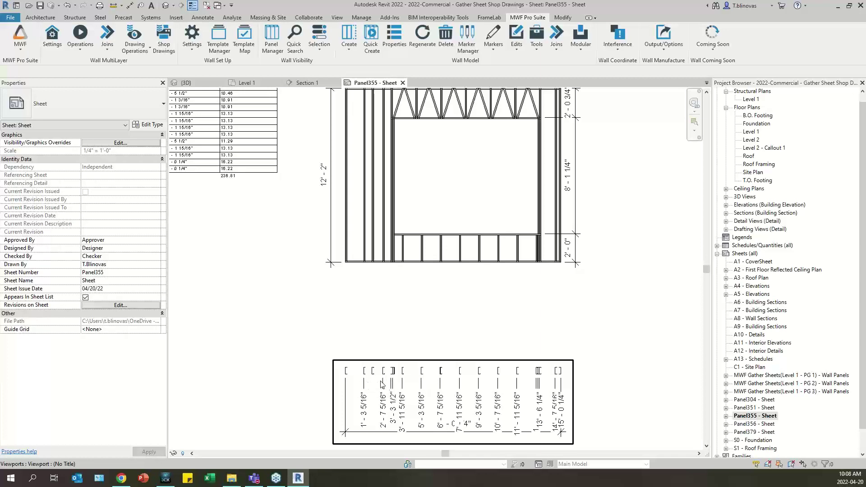
scroll(373, 374, "up", 3)
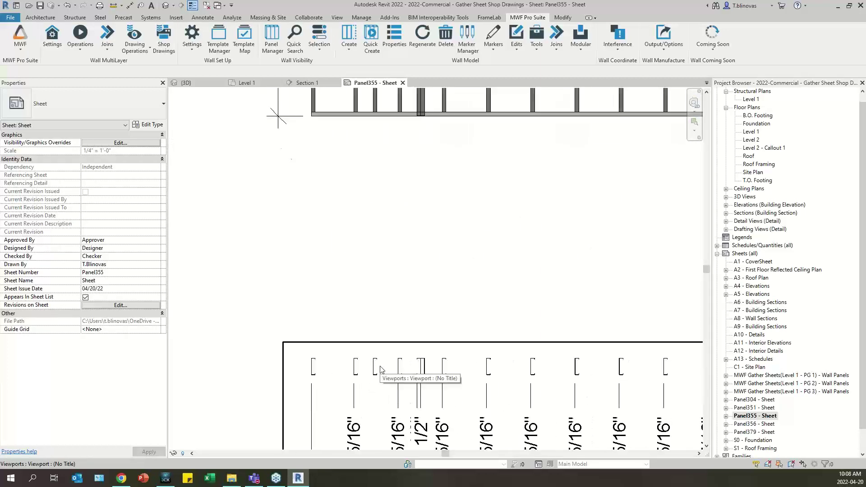
scroll(380, 369, "down", 2)
scroll(380, 369, "down", 3)
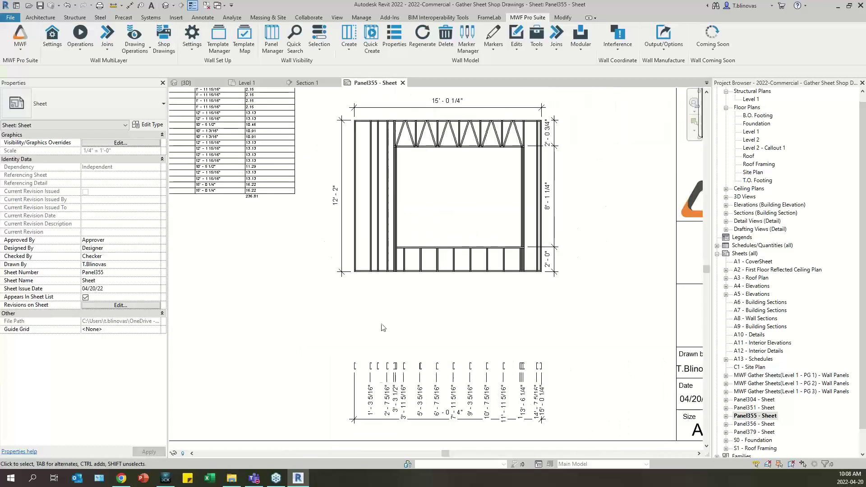
Refresh the Panel355 shop drawings and check the stud dimensions in the section view below the elevation
left_click(134, 45)
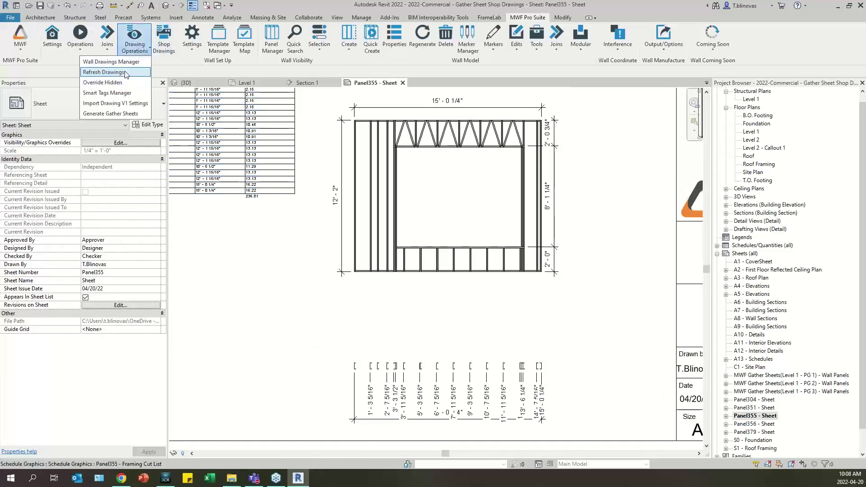
left_click(121, 74)
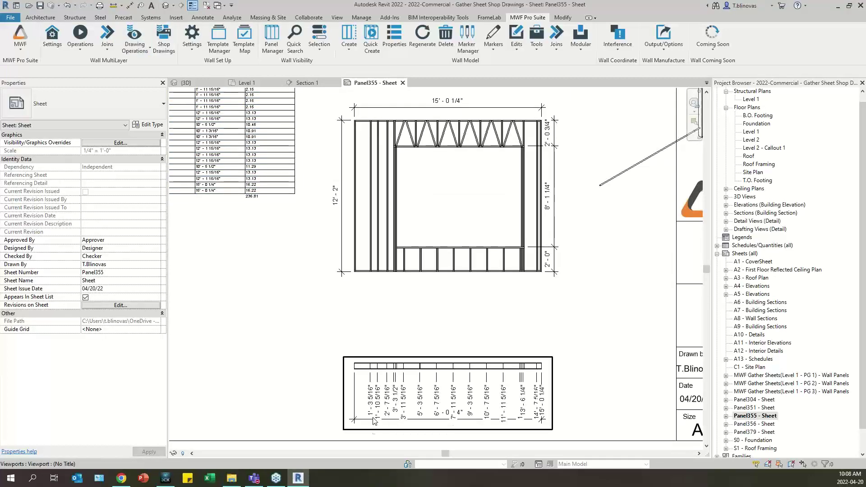
scroll(371, 357, "up", 5)
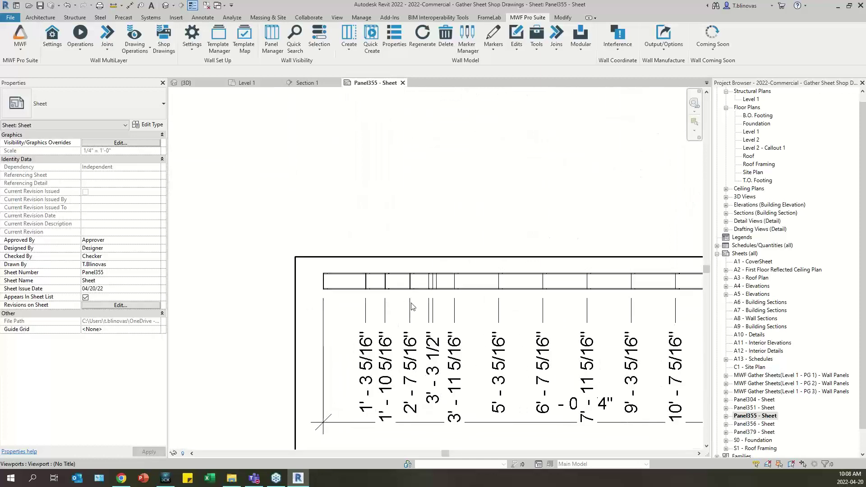
scroll(386, 389, "down", 4)
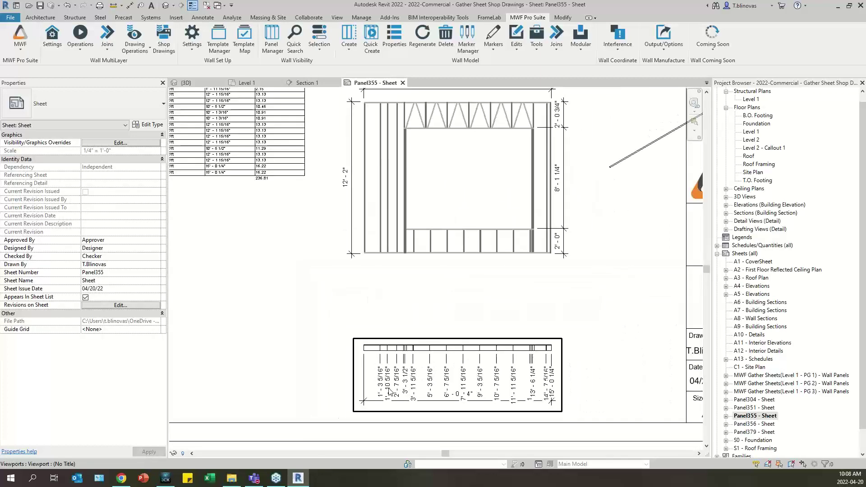
scroll(389, 391, "down", 3)
scroll(413, 301, "up", 2)
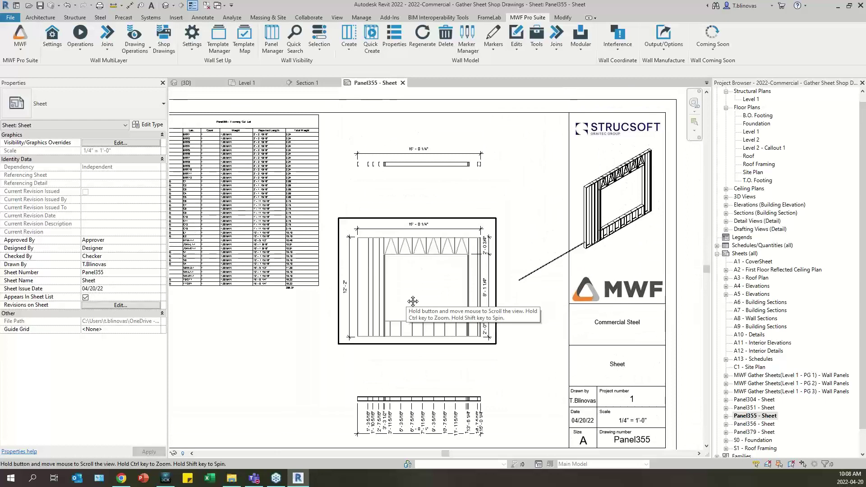
Open the Panel356 sheet and inspect the properties of its 3D framing viewport
middle_click_drag(413, 301, 419, 304)
scroll(333, 290, "up", 5)
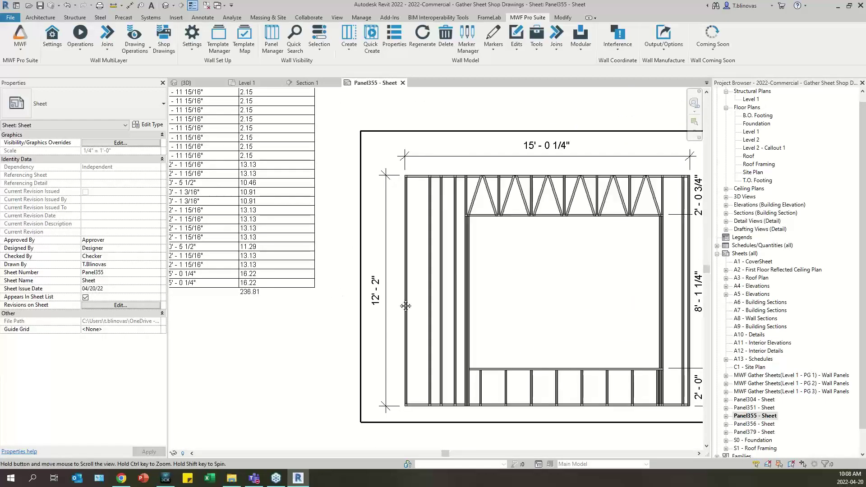
scroll(333, 293, "down", 2)
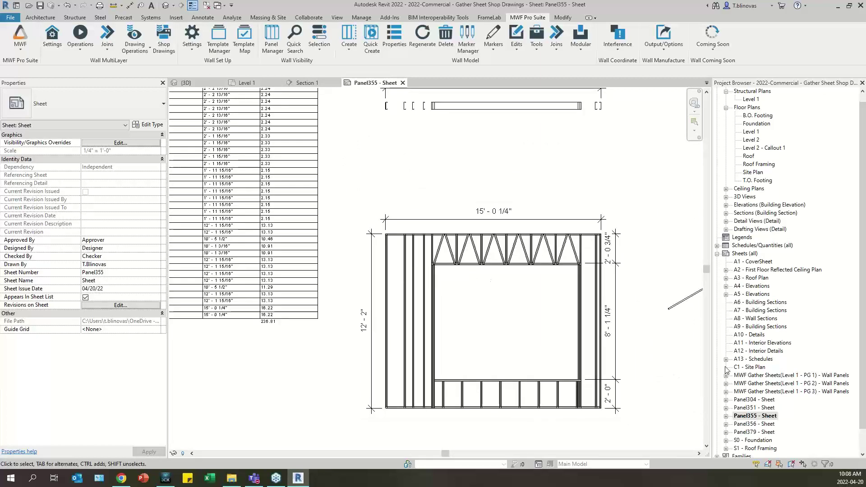
double_click(752, 425)
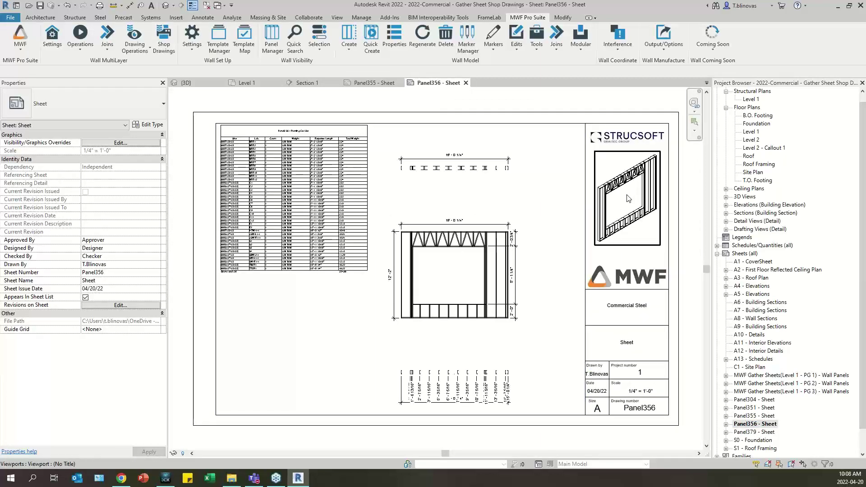
left_click(630, 192)
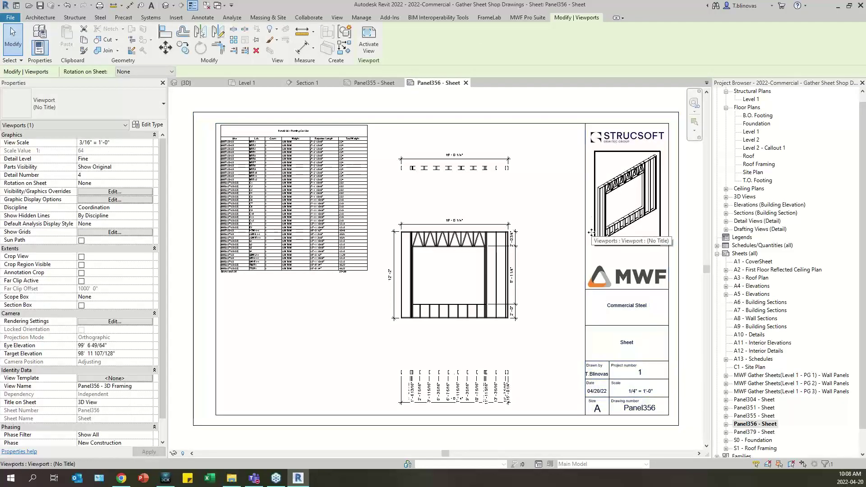
left_click(527, 17)
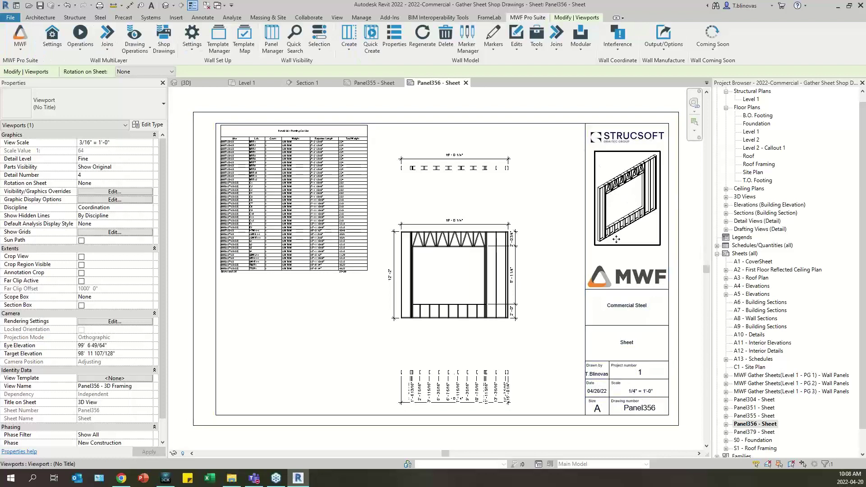
left_click(542, 229)
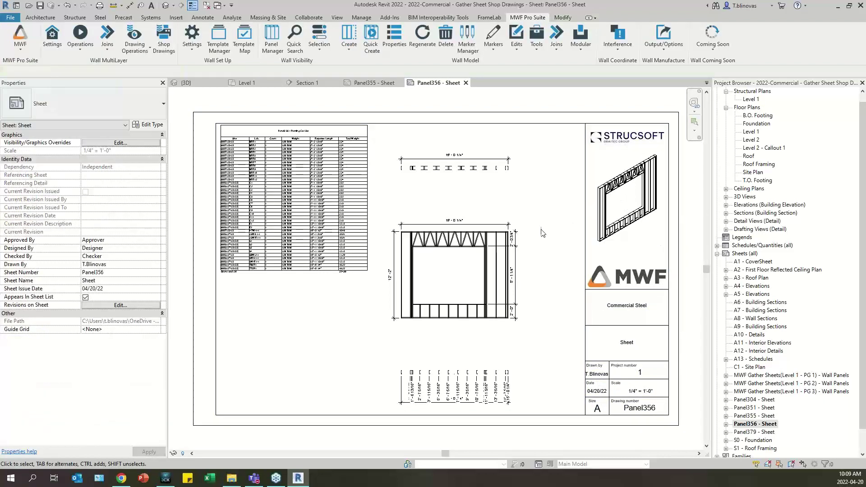
Activate the main framing elevation on the Panel356 sheet, inspect the end stud's properties, and deactivate the viewport
left_click(454, 266)
double_click(455, 267)
left_click(403, 271)
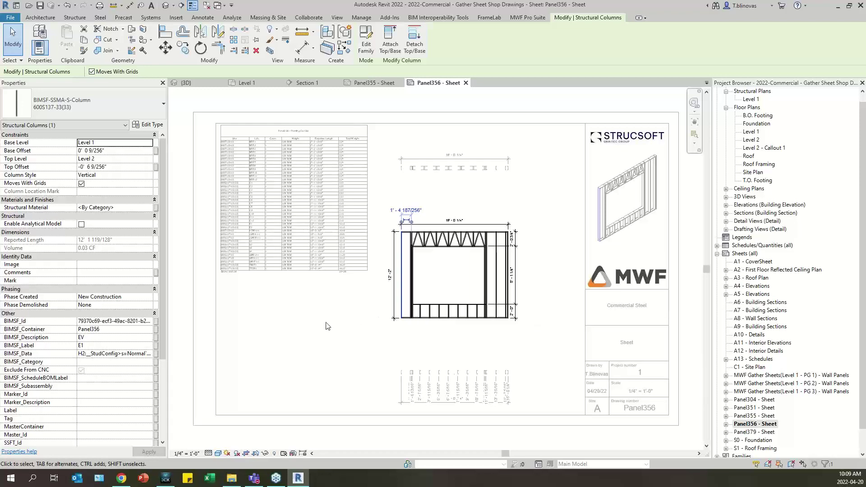
double_click(208, 95)
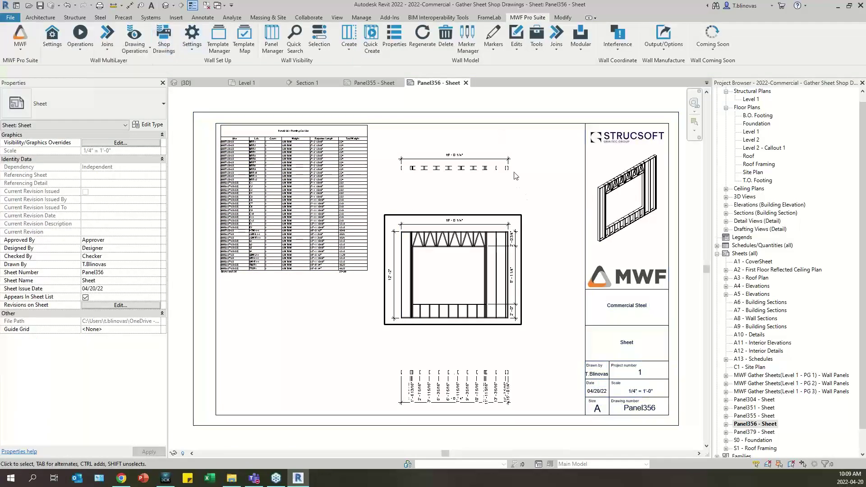
left_click(139, 50)
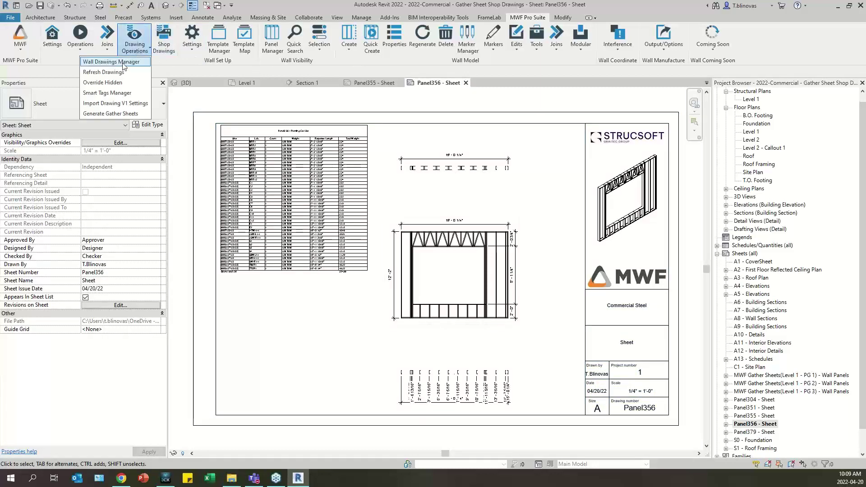
left_click(138, 61)
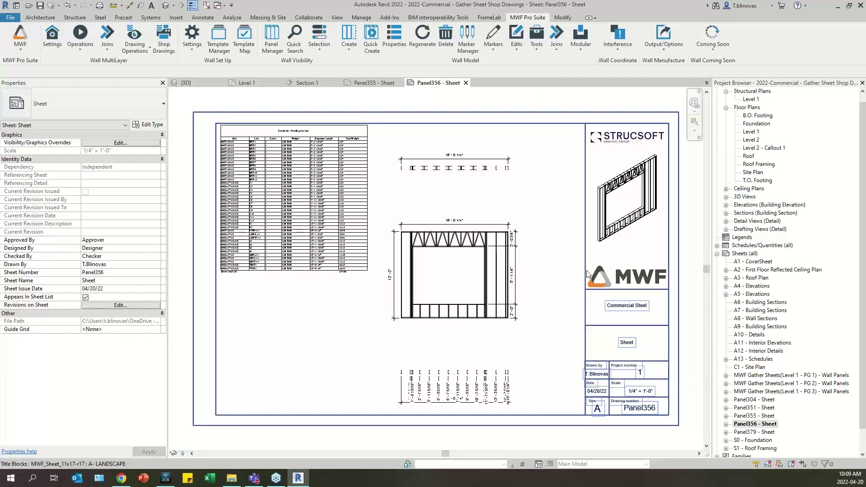
Open the Panel351 sheet and examine the pipe running through that panel's lower studs in the 3D view
double_click(752, 408)
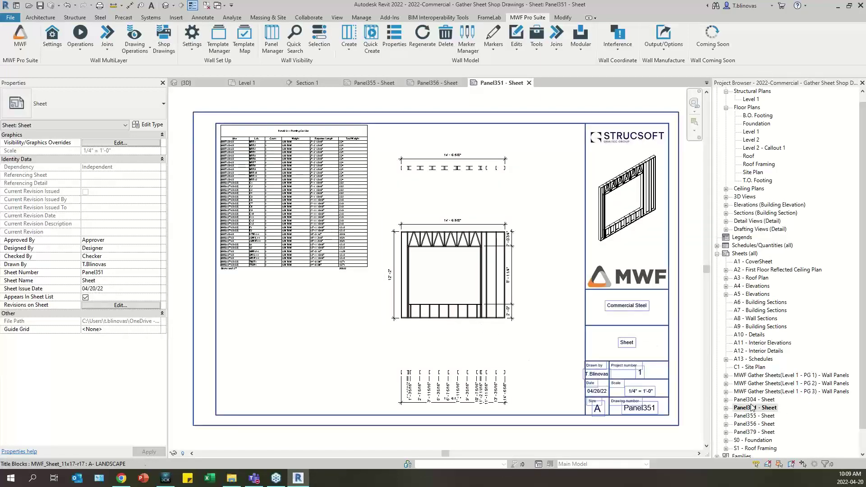
left_click(210, 83)
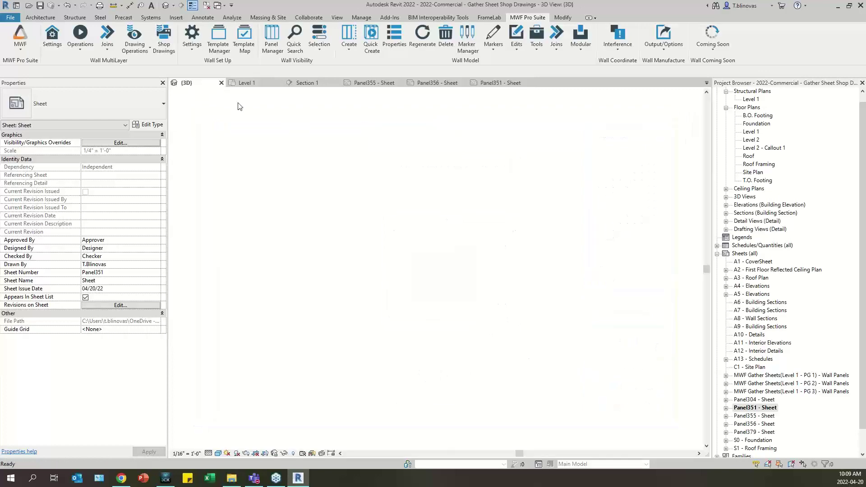
scroll(462, 234, "up", 8)
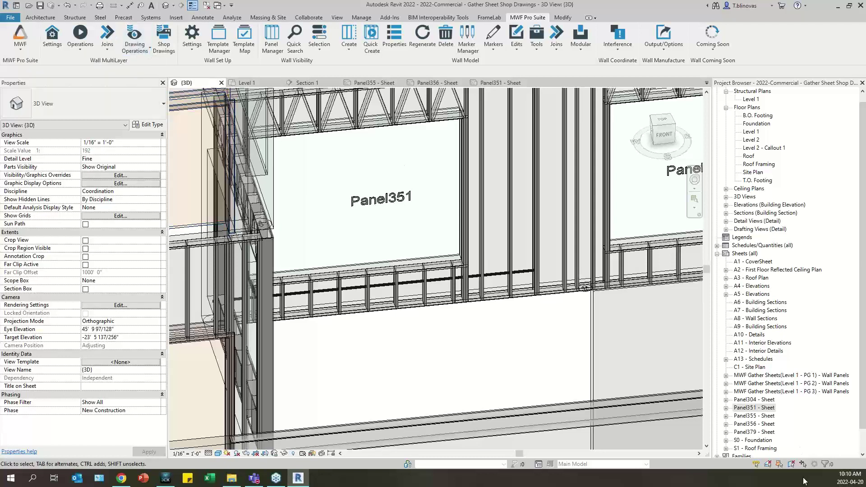
Activate the main framing elevation on the Panel351 sheet and reveal its hidden elements
double_click(755, 408)
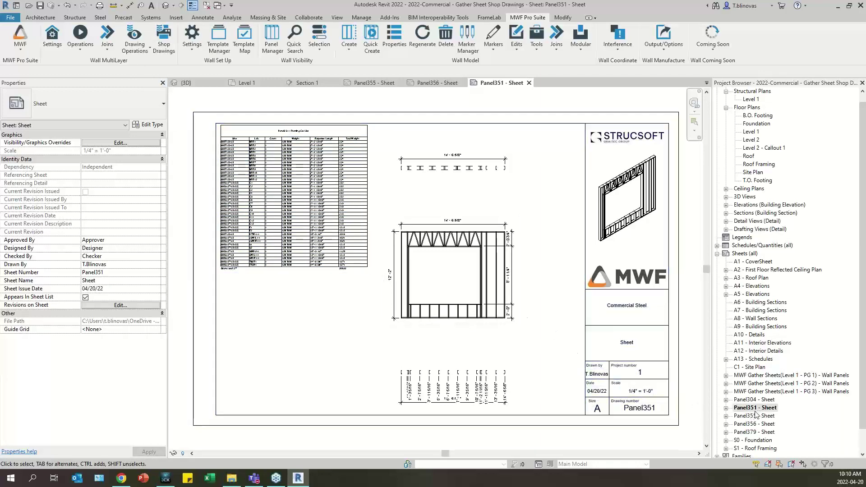
scroll(465, 313, "up", 3)
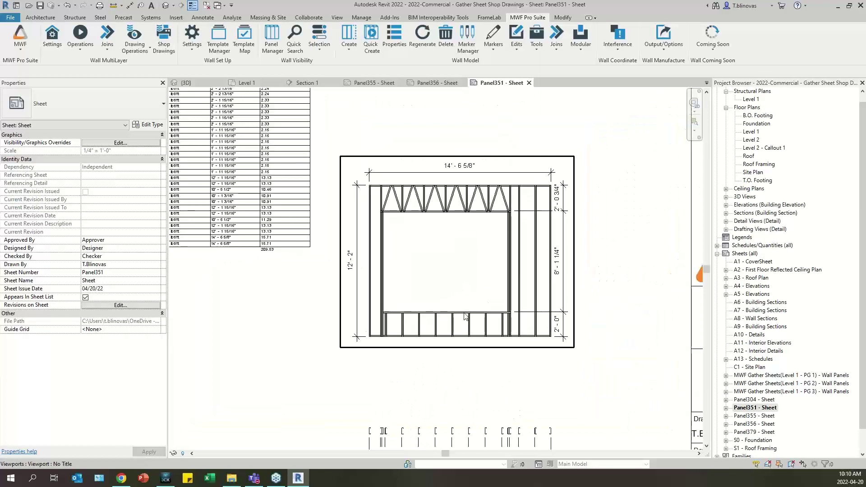
double_click(474, 279)
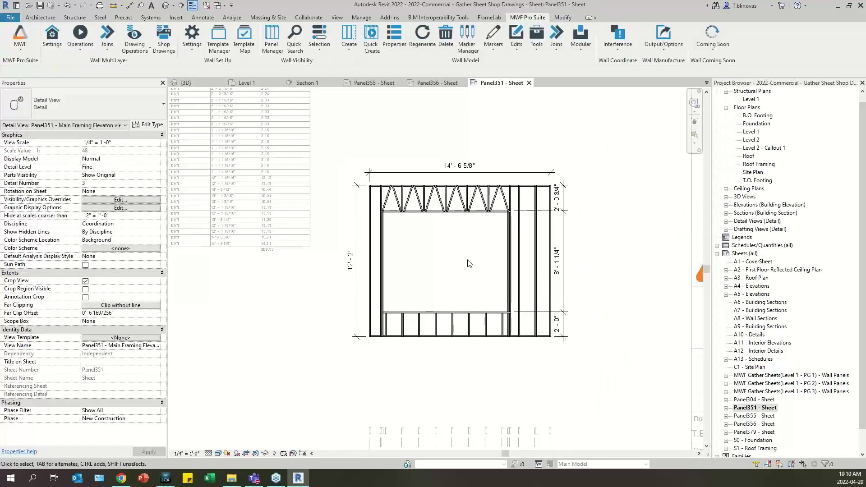
left_click(274, 453)
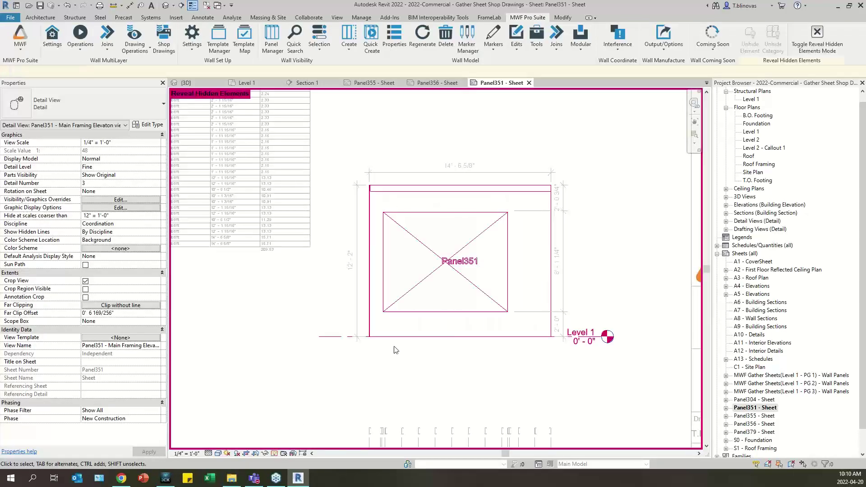
scroll(362, 312, "up", 2)
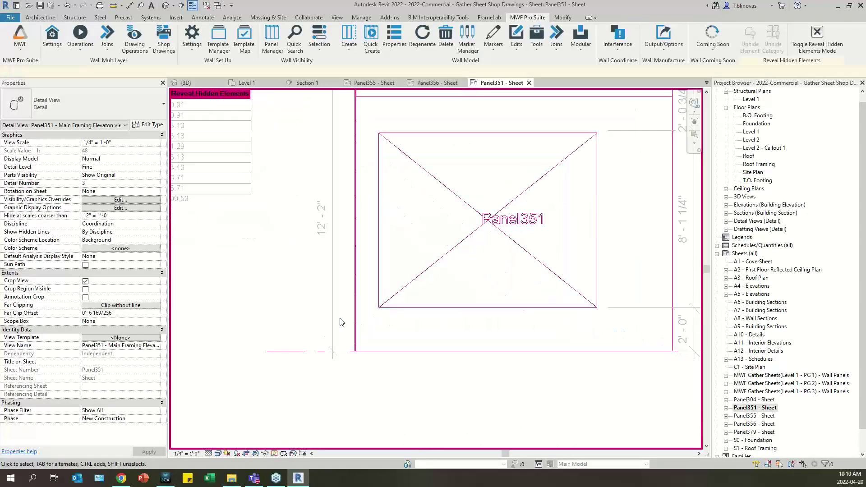
scroll(341, 321, "down", 2)
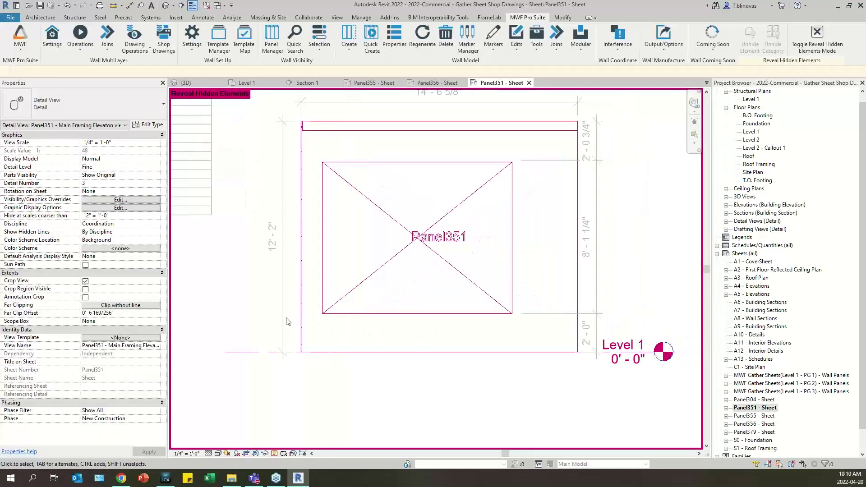
Unhide the 1" pipe below the window opening, exit Reveal Hidden Elements mode, and deactivate the elevation viewport
left_click_drag(286, 315, 598, 338)
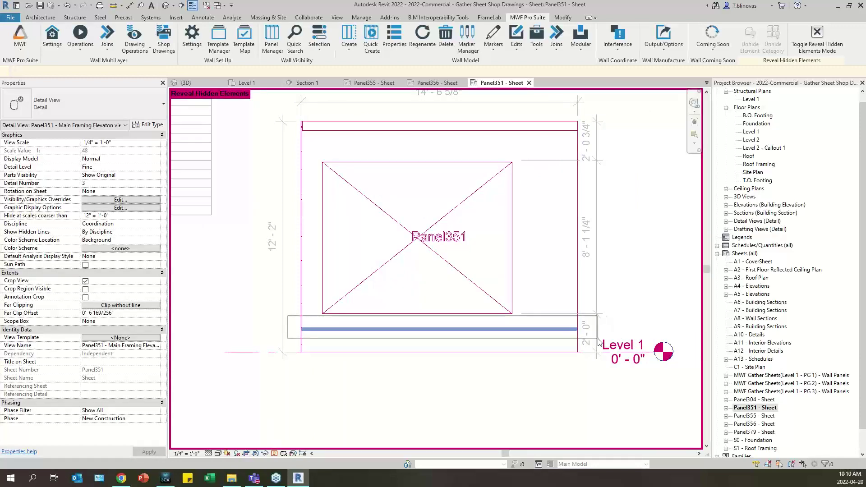
left_click_drag(472, 340, 472, 339)
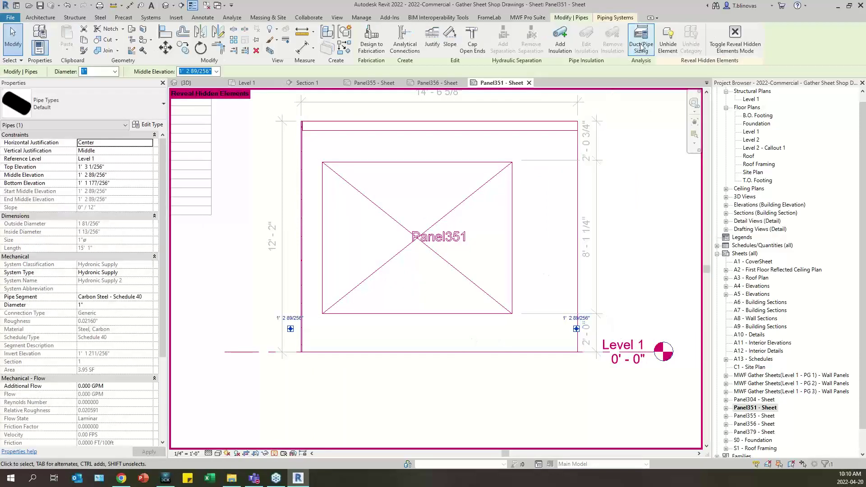
left_click(670, 48)
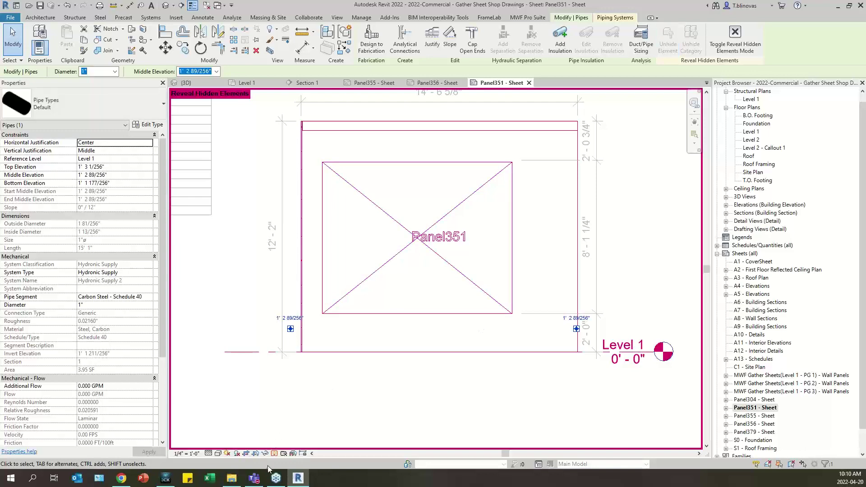
left_click(275, 453)
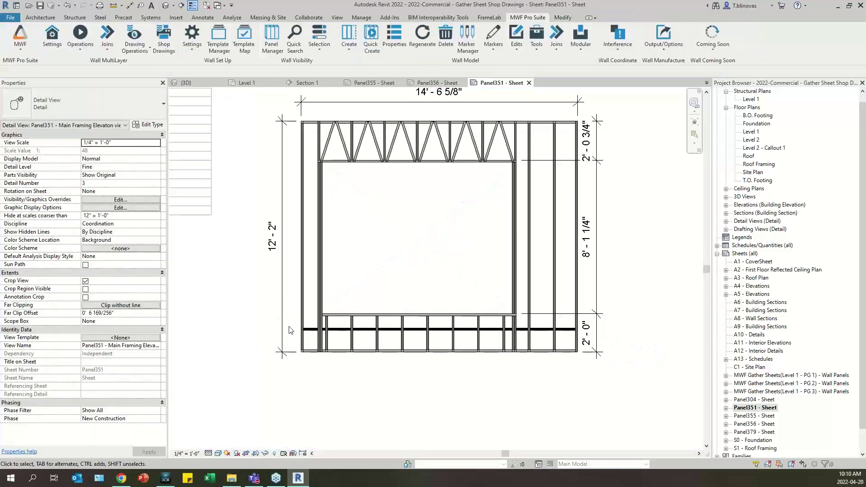
scroll(470, 343, "down", 2)
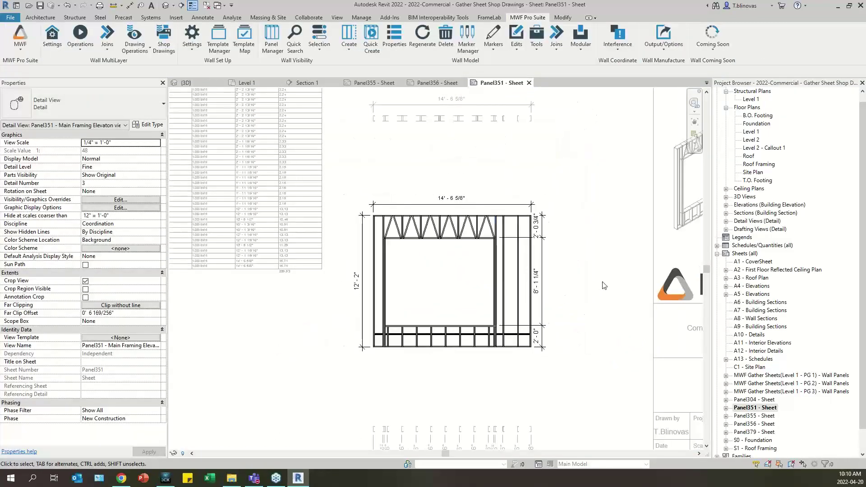
double_click(604, 285)
Try to run Override Hidden on the selected Panel351 main framing elevation viewport without activating it
scroll(519, 294, "up", 2)
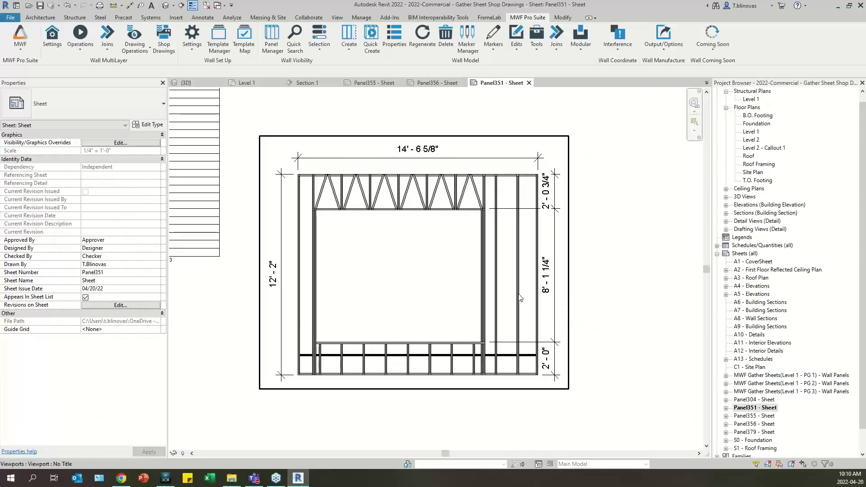
left_click(518, 295)
left_click(536, 18)
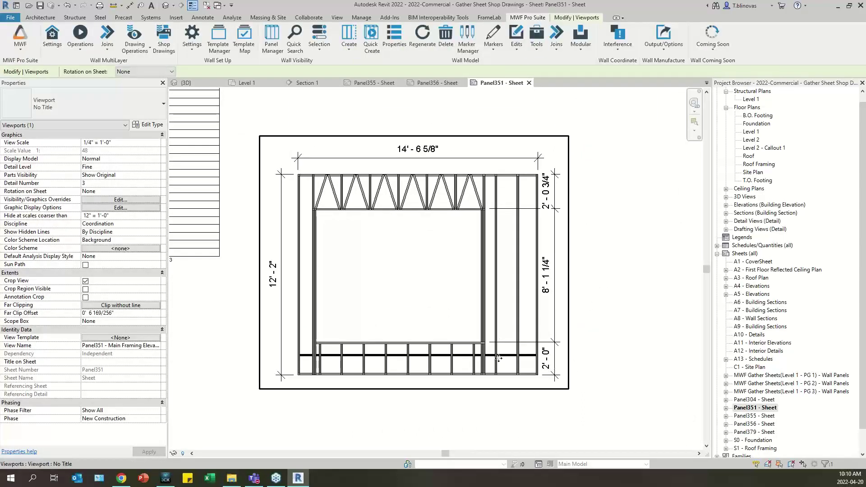
left_click(134, 41)
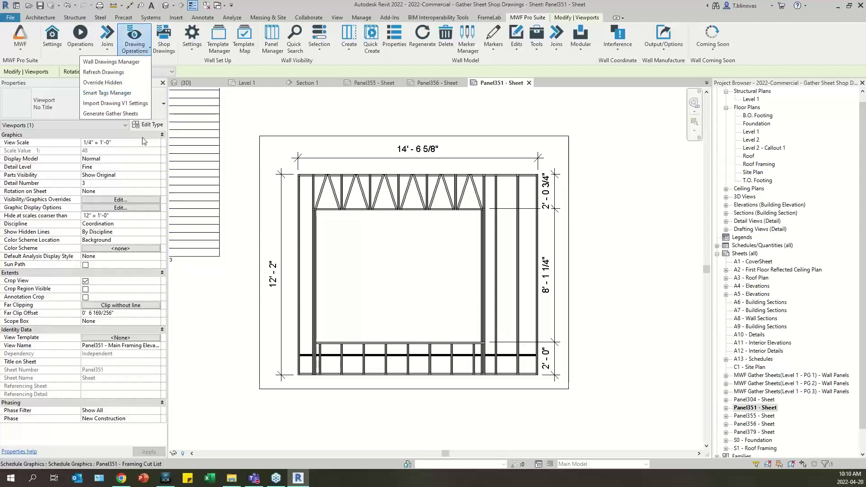
left_click(103, 83)
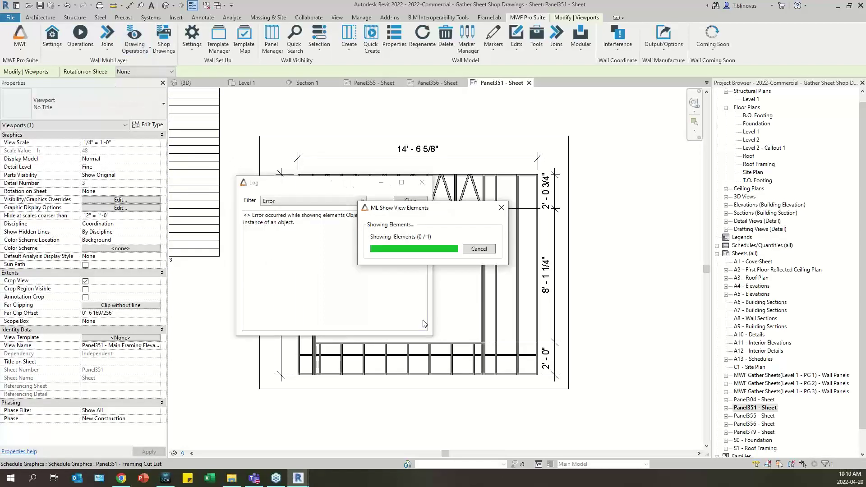
left_click(501, 208)
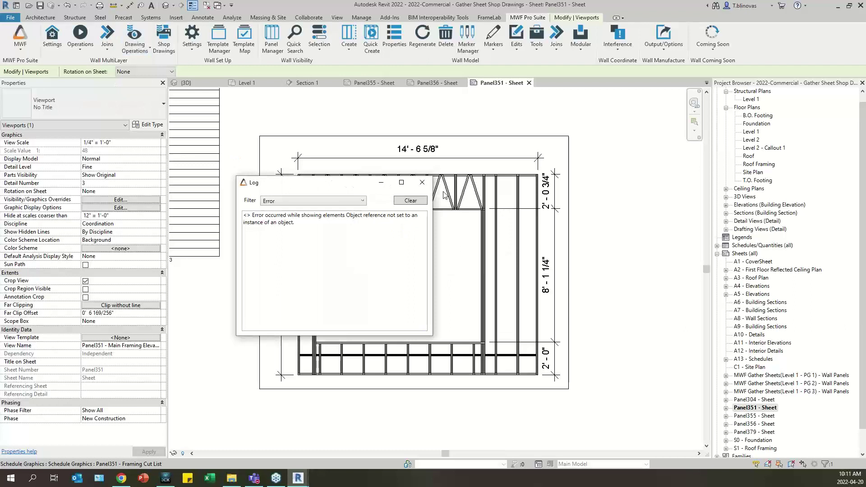
left_click(422, 182)
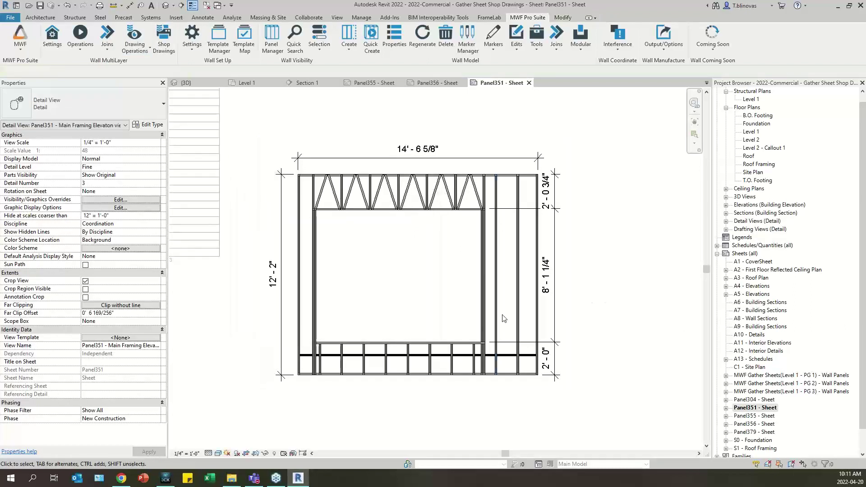
Run Override Hidden with the Panel351 main framing elevation activated, deactivate the view, and select its viewport
left_click(134, 45)
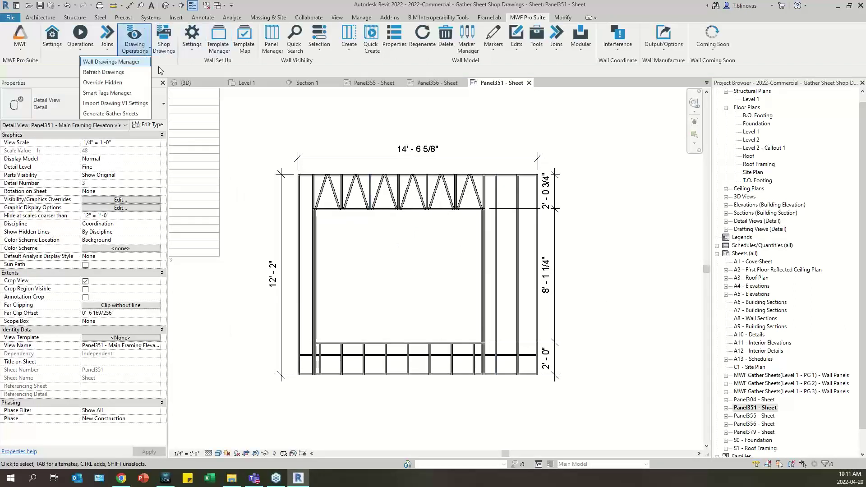
left_click(112, 93)
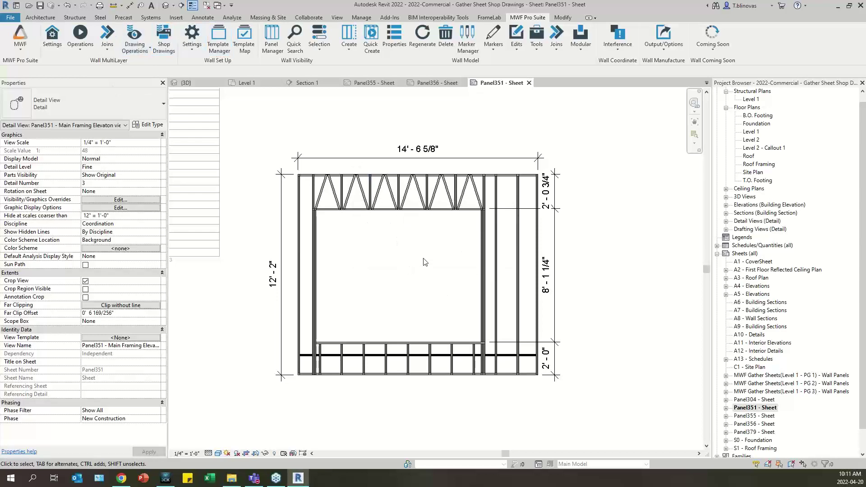
double_click(620, 275)
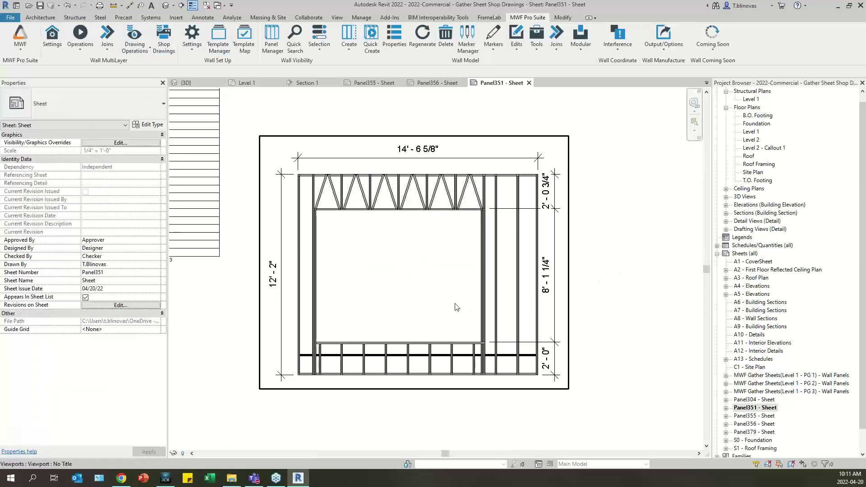
scroll(456, 304, "down", 2)
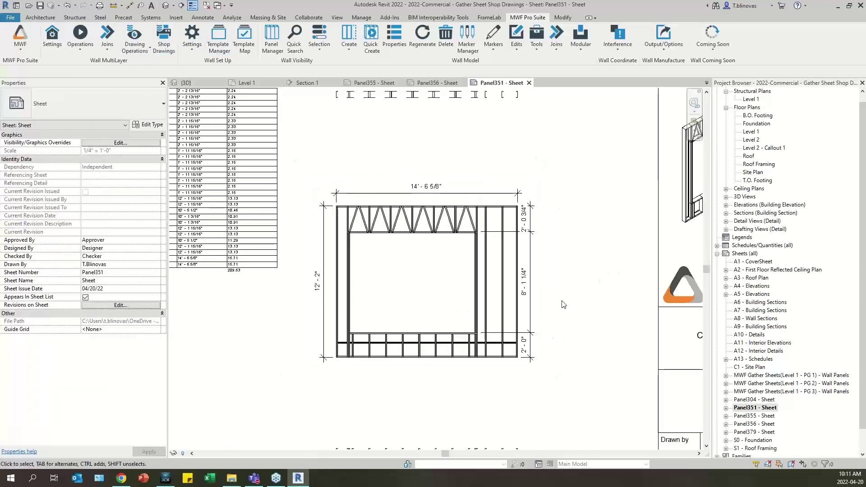
left_click(471, 212)
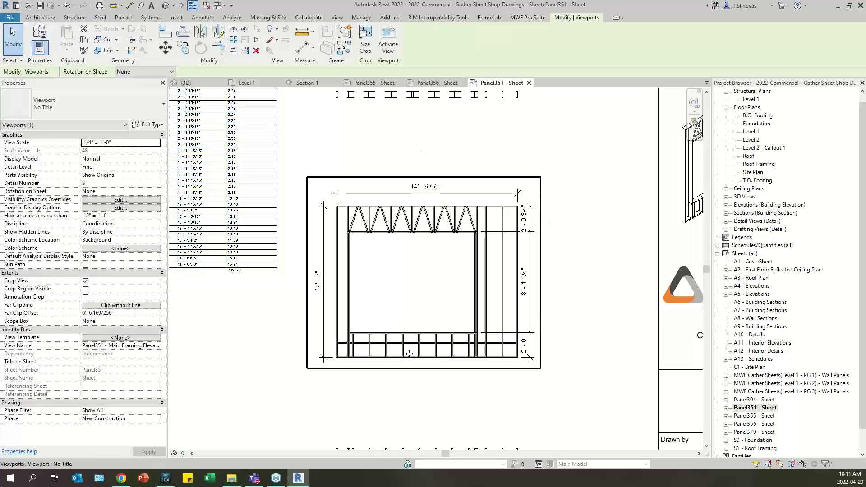
Run Refresh Drawings on the Panel351 main framing elevation viewport
middle_click_drag(398, 383, 393, 346)
left_click(301, 229)
left_click(513, 18)
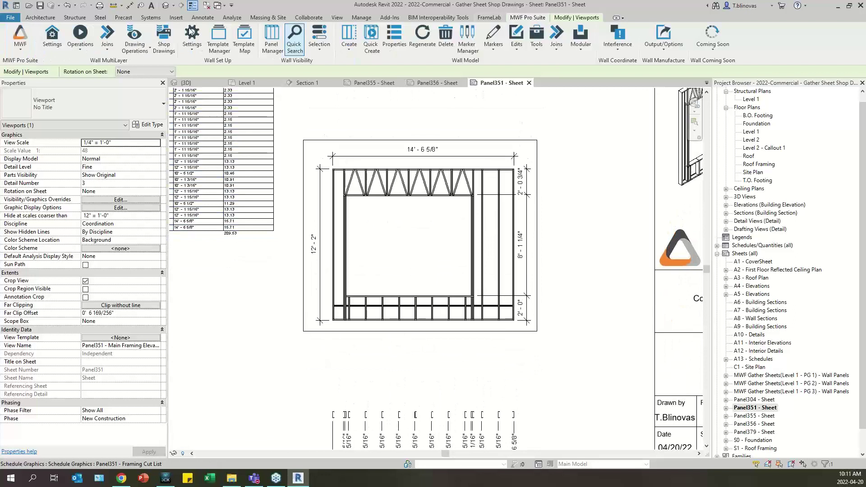
left_click(135, 43)
left_click(102, 73)
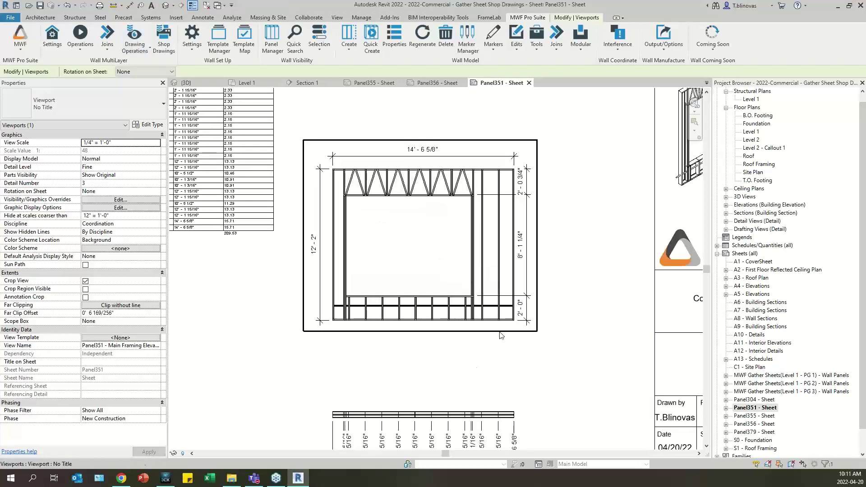
Examine the pipe in the refreshed Panel351 elevation, along with the plan and 3D views on the sheet, and clear the viewport selection
middle_click_drag(466, 389, 439, 262)
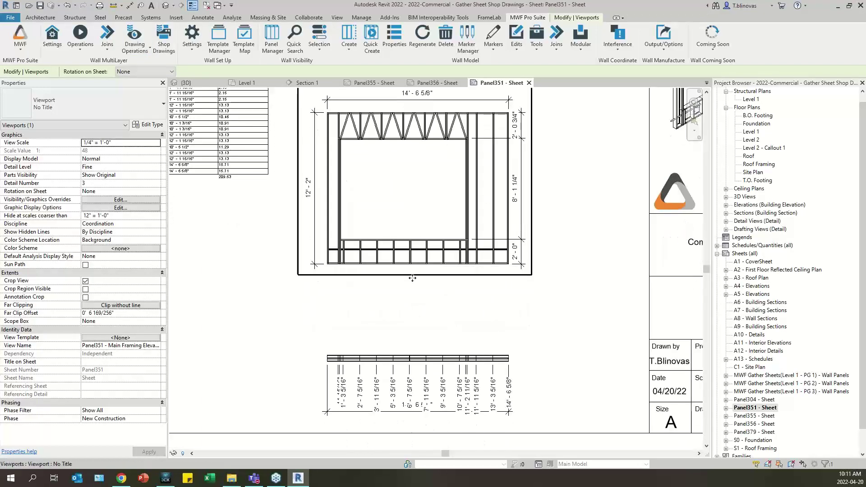
scroll(372, 384, "up", 3)
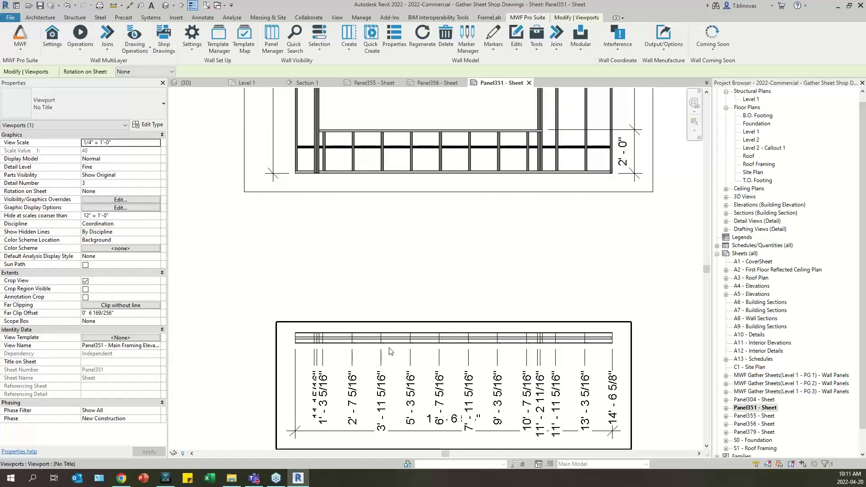
scroll(374, 382, "down", 3)
middle_click_drag(501, 263, 429, 313)
scroll(392, 296, "up", 4)
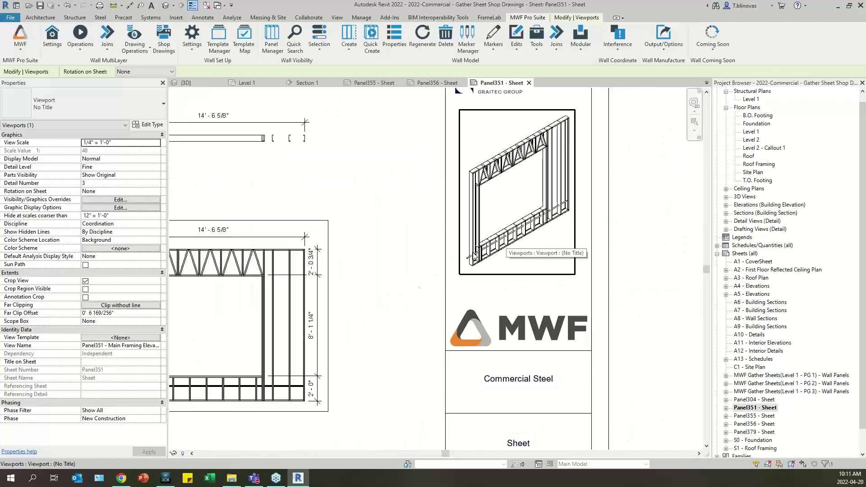
scroll(407, 295, "down", 3)
scroll(331, 314, "up", 4)
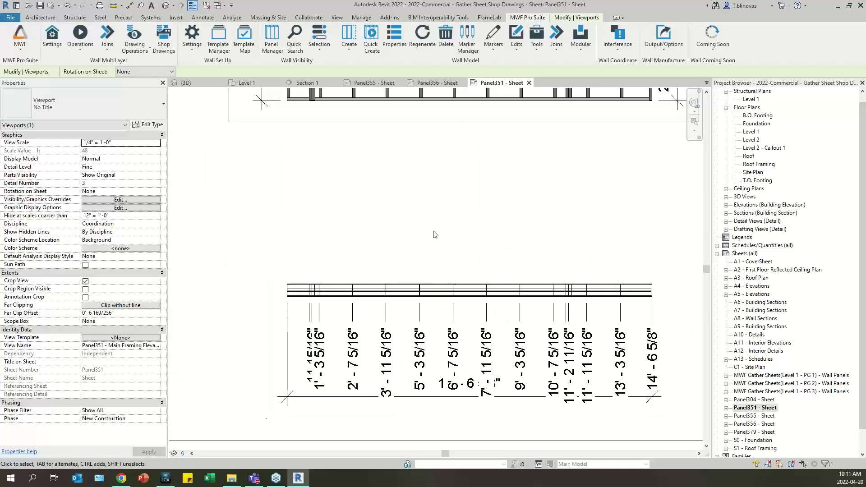
scroll(388, 332, "down", 3)
scroll(382, 331, "down", 1)
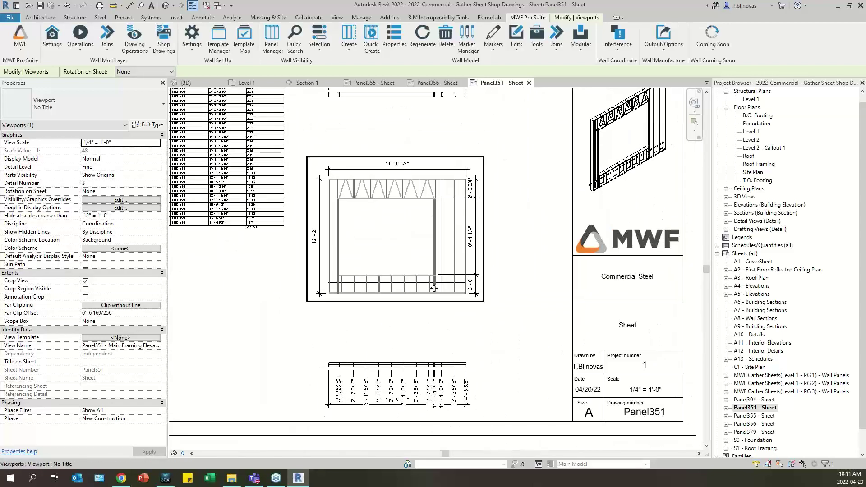
left_click(513, 219)
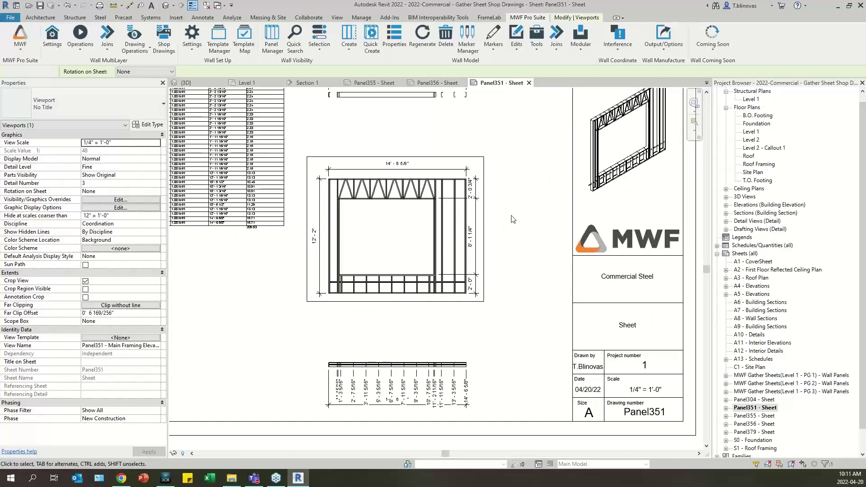
left_click(128, 49)
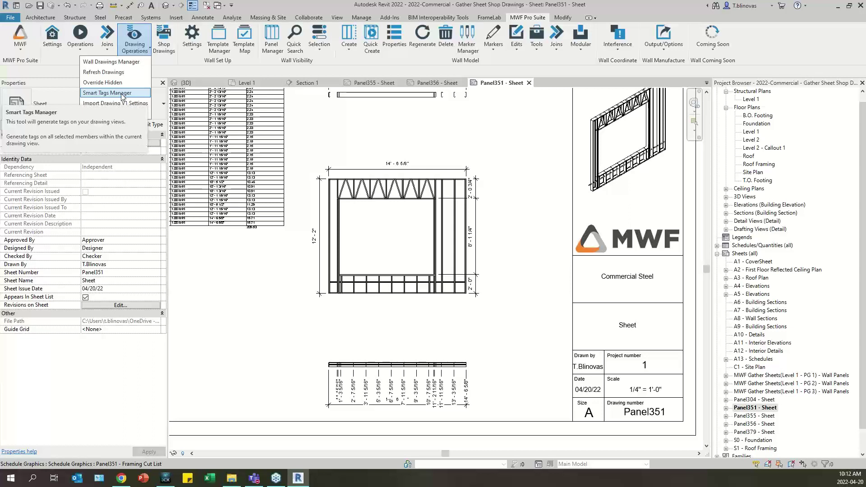
left_click(353, 214)
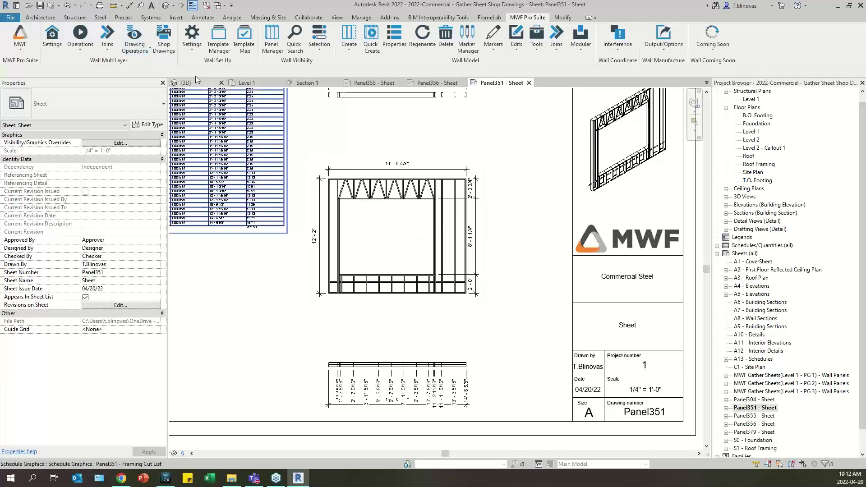
left_click(144, 50)
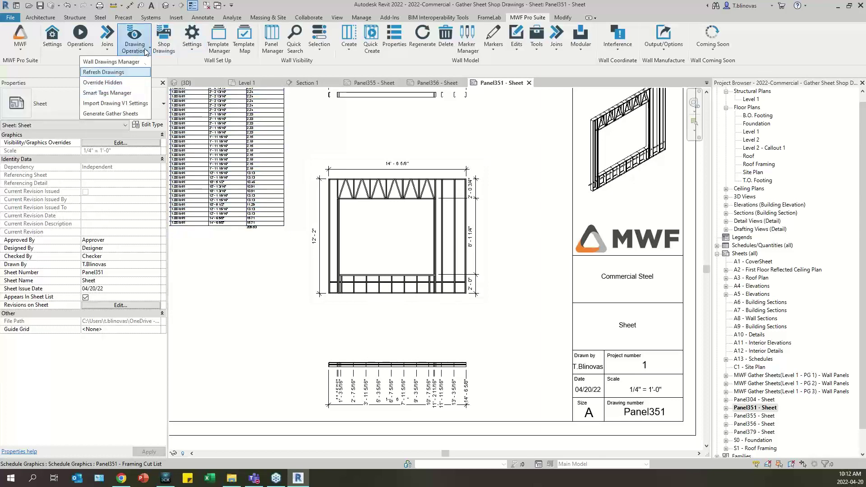
left_click(109, 92)
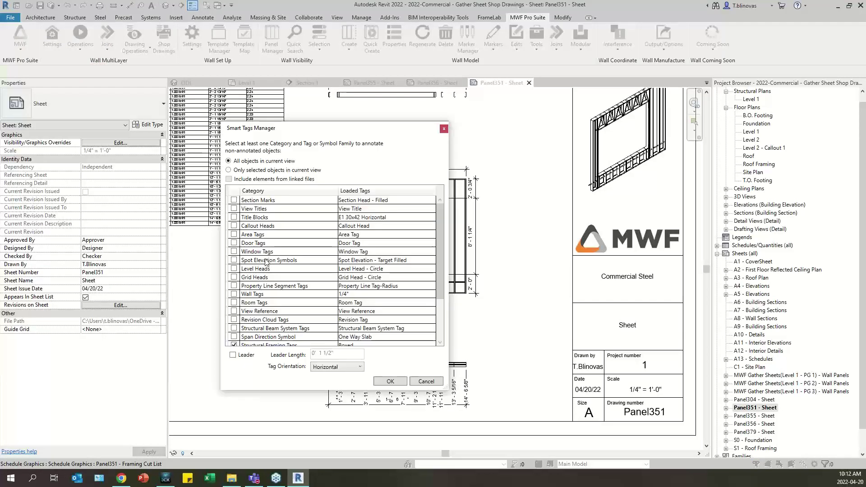
left_click(443, 130)
Activate the Panel351 main framing elevation and open the Smart Tags Manager at its structural tag categories
scroll(383, 240, "up", 5)
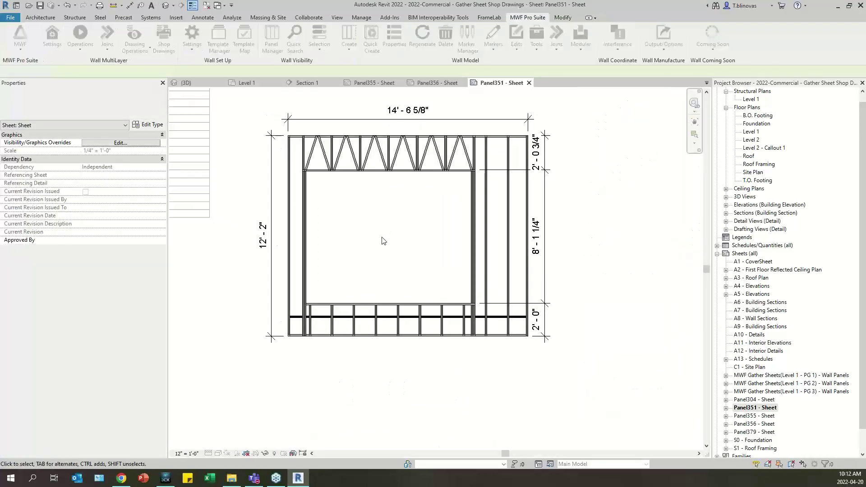
left_click(383, 240)
left_click(135, 43)
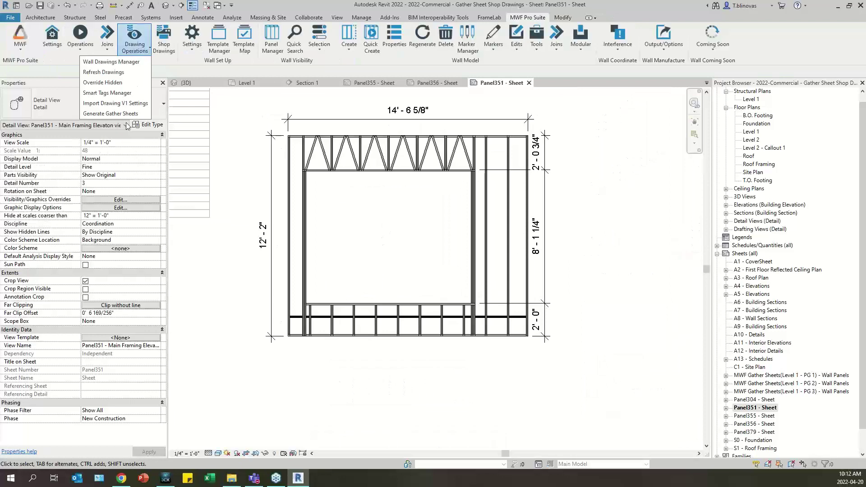
left_click(115, 93)
mouse_move(292, 111)
left_mouse_down()
mouse_move(233, 108)
mouse_move(171, 66)
left_mouse_up()
left_click_drag(313, 173, 306, 247)
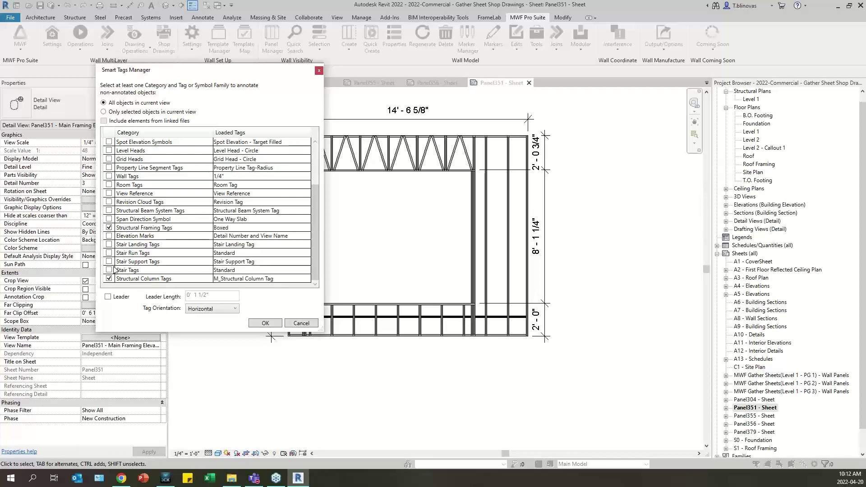
Generate tags on all objects in the current view using Boxed for structural framing and M_Structural Column Tag for structural columns
left_click(109, 227)
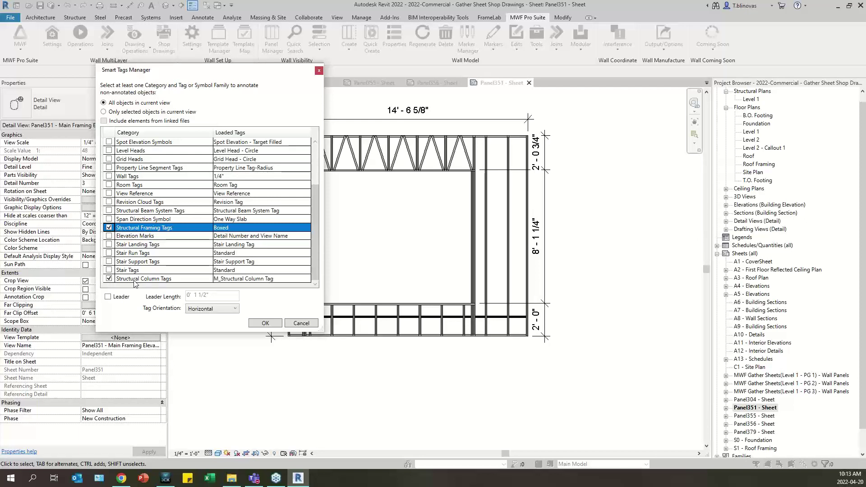
left_click(282, 279)
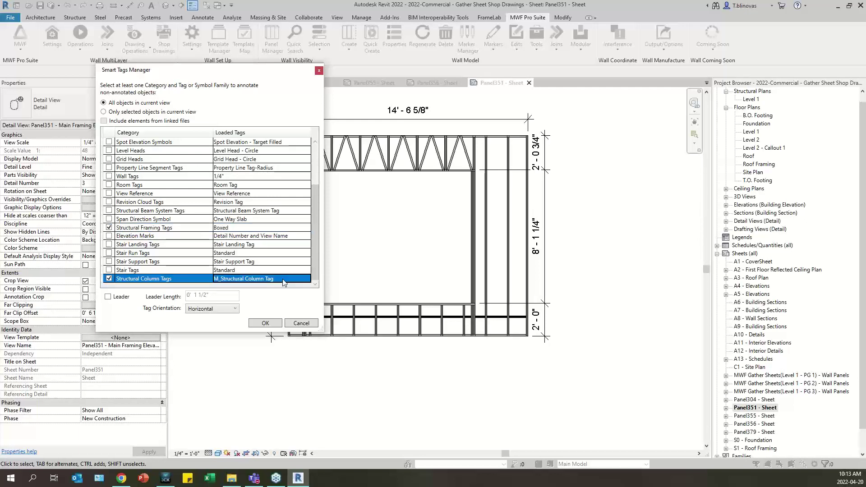
left_click(305, 280)
left_click(305, 280)
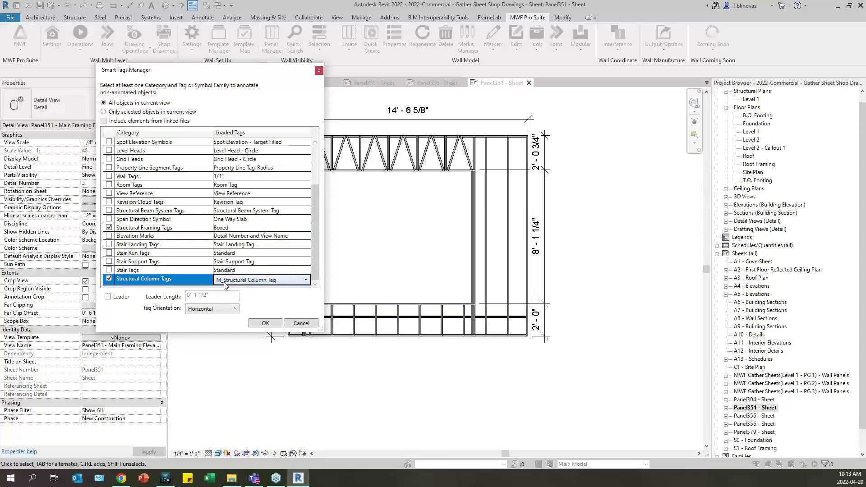
left_click(242, 228)
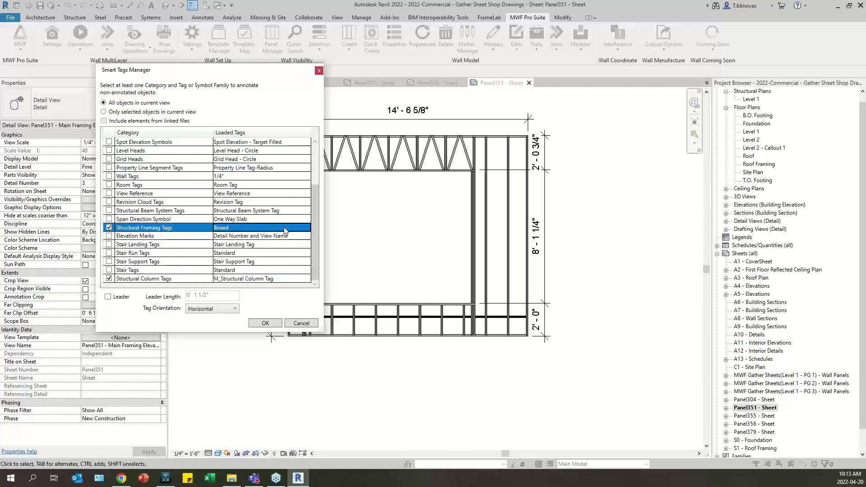
left_click(286, 230)
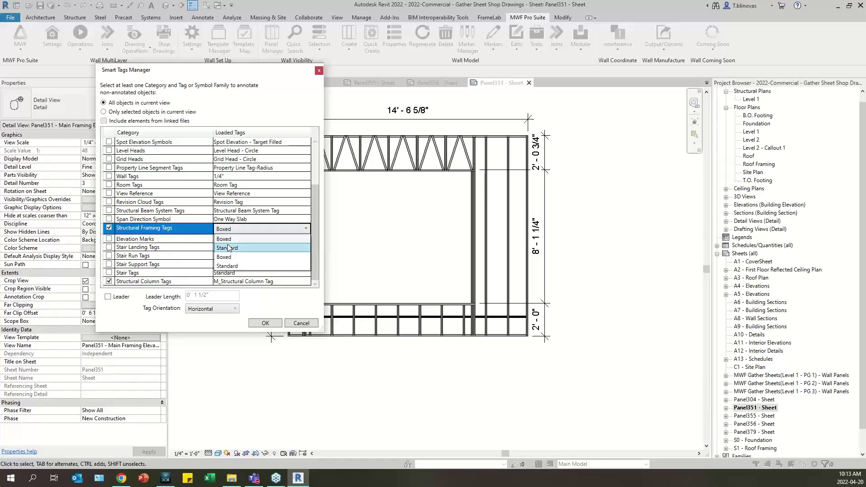
left_click(226, 230)
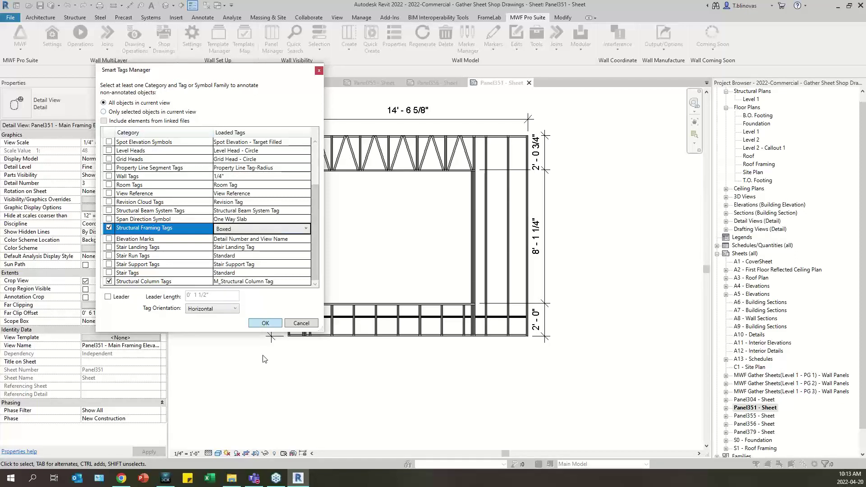
left_click(265, 322)
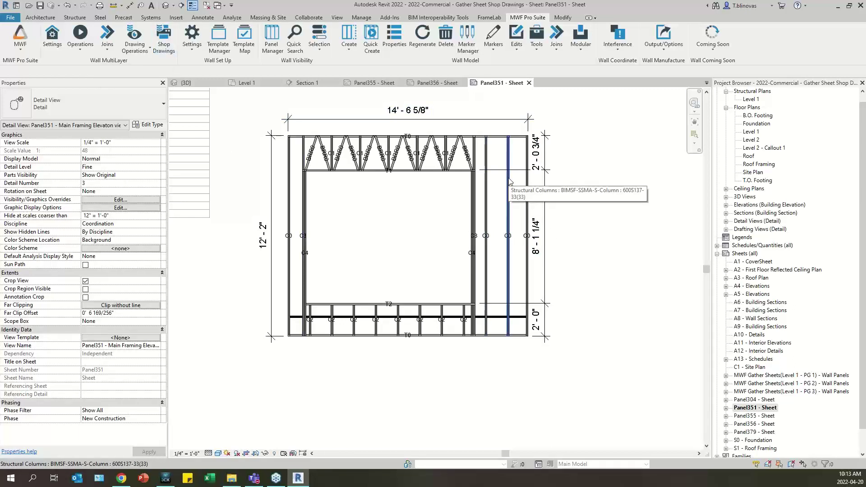
Inspect the generated framing and column tags on the Panel351 elevation, including the leftmost column's tag, and deactivate the view
scroll(299, 231, "up", 5)
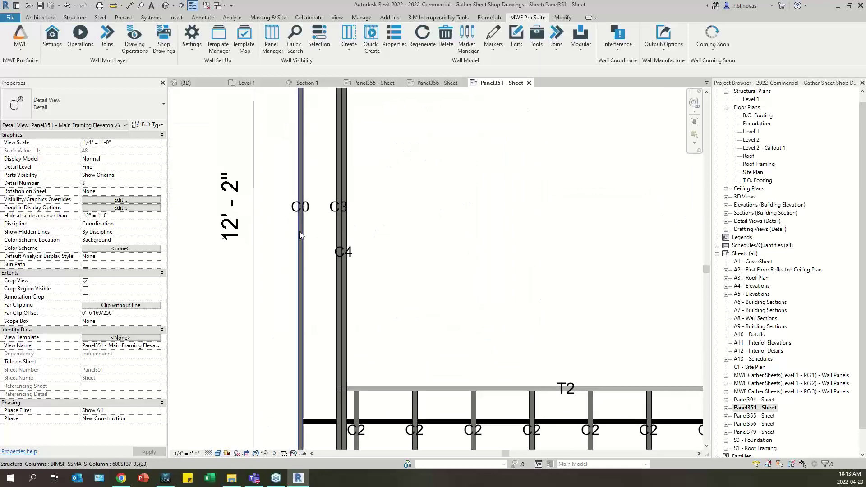
middle_click_drag(299, 232, 299, 285)
left_click(311, 275)
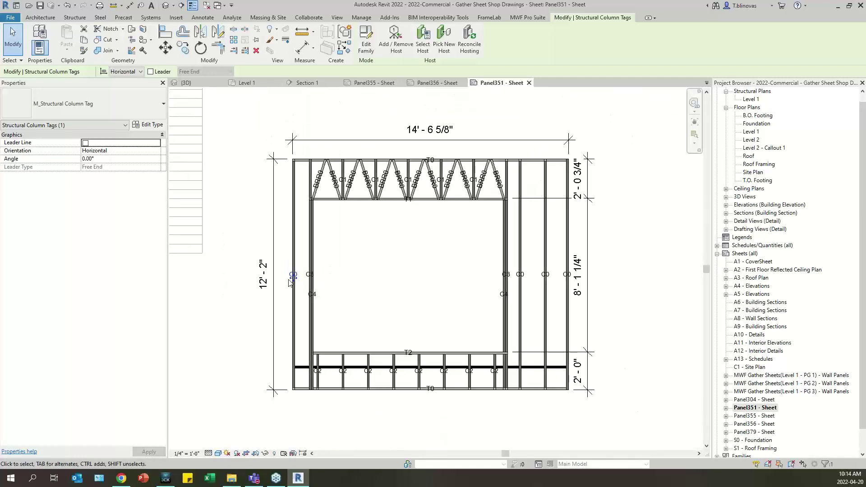
scroll(290, 278, "down", 4)
middle_click_drag(387, 281, 375, 296)
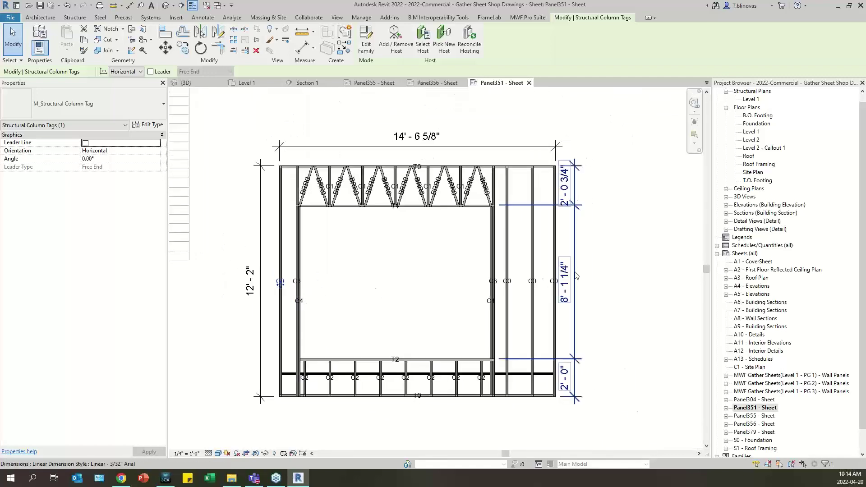
left_click(628, 272)
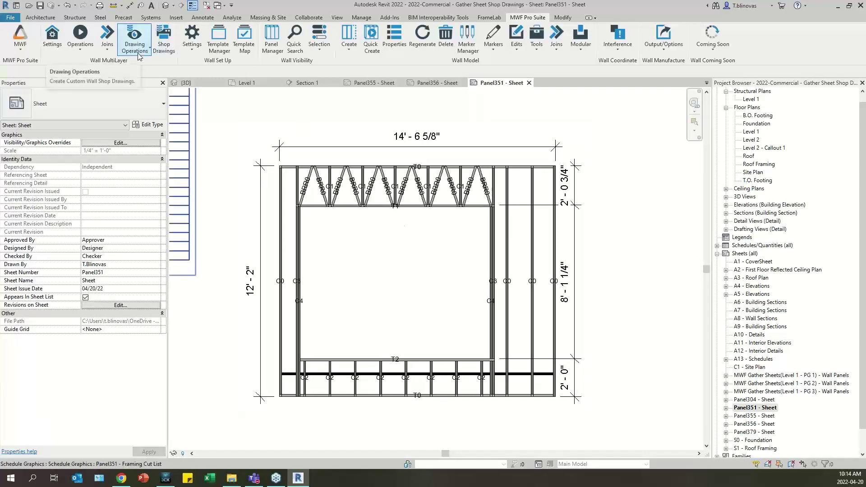
left_click(338, 235)
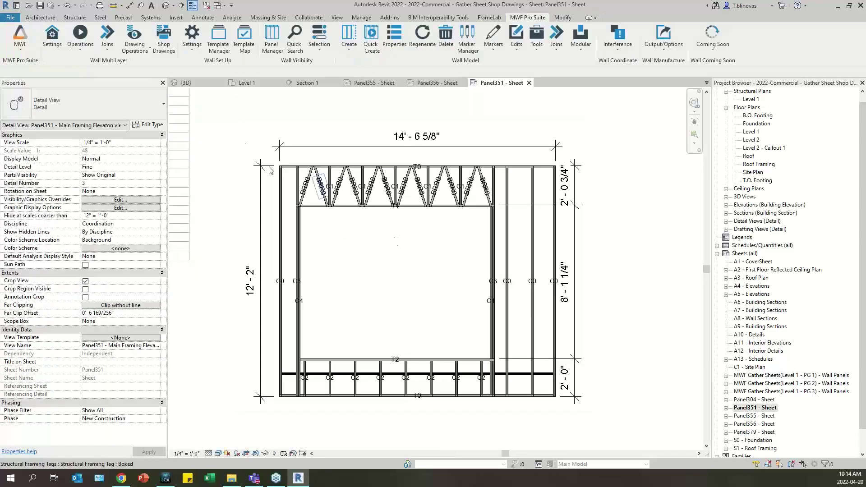
key("Escape")
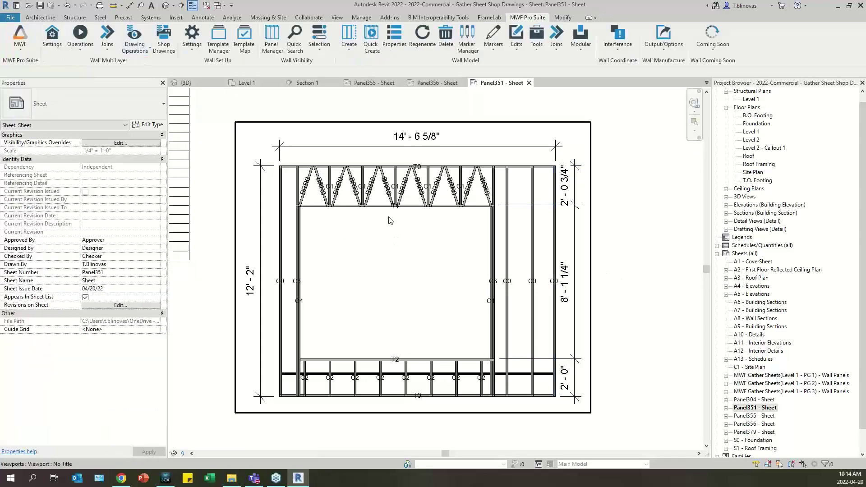
Close the Panel351 and Panel356 sheets and show the whole building in the 3D view
left_click(134, 46)
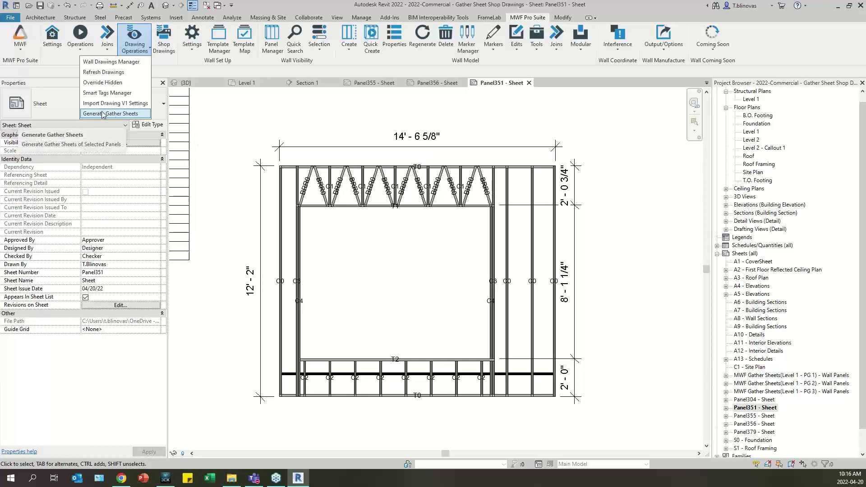
left_click(116, 114)
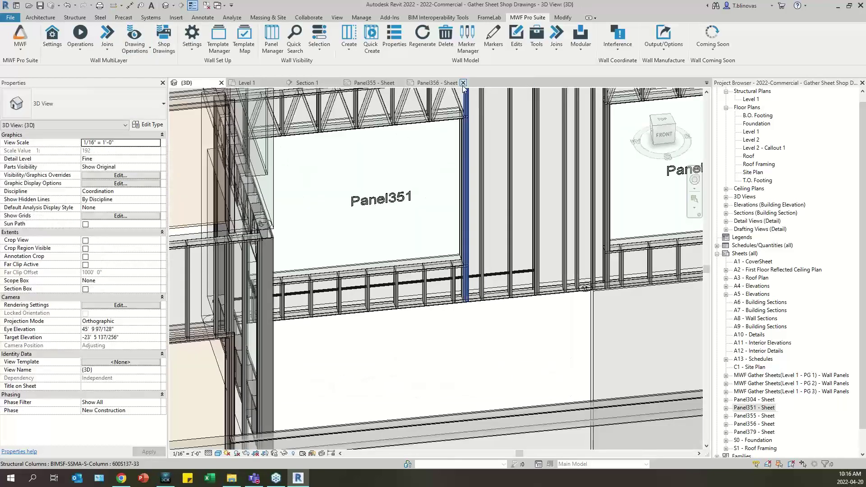
scroll(388, 251, "down", 5)
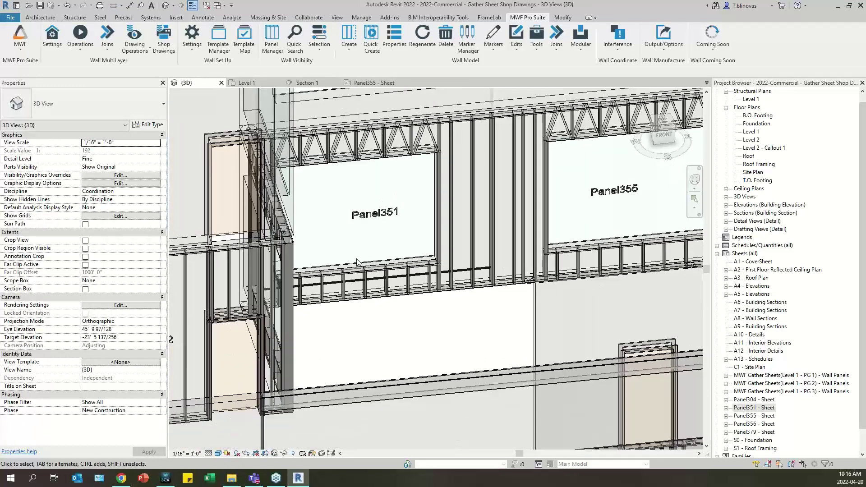
scroll(410, 249, "down", 6)
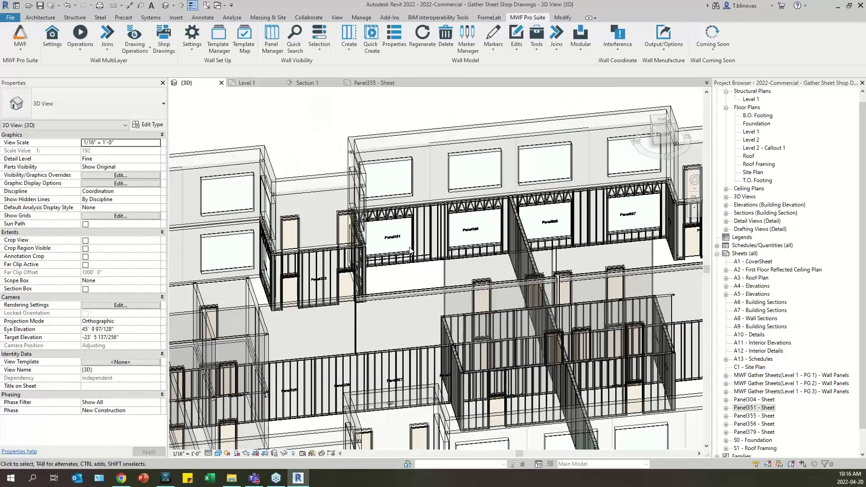
middle_click_drag(409, 249, 444, 241)
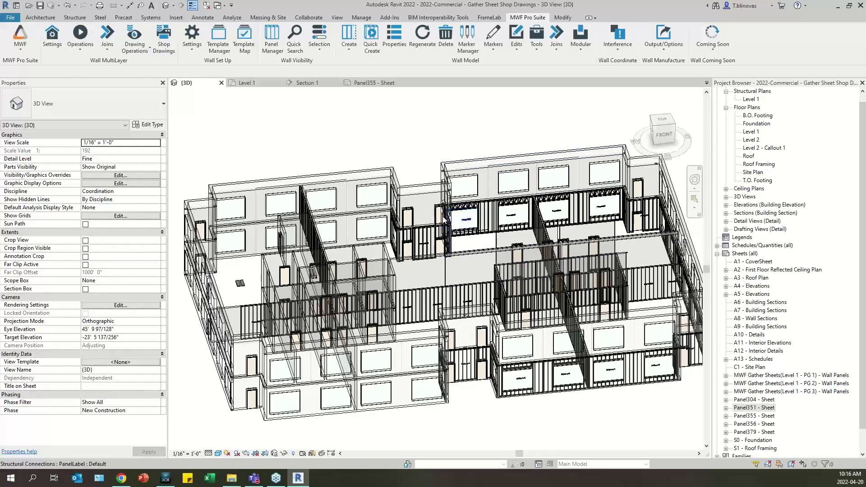
Open the Generate Gather Sheets settings, review the plan view and elevation view options, and dismiss the dialog
left_click(144, 53)
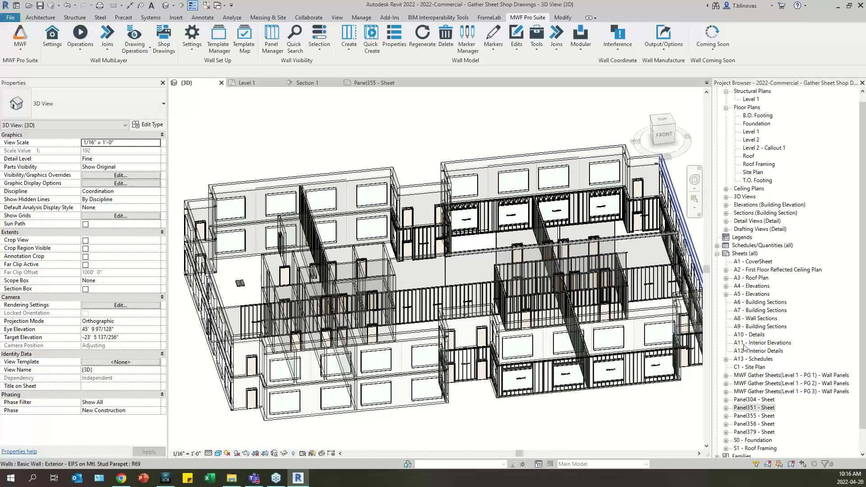
left_click(138, 52)
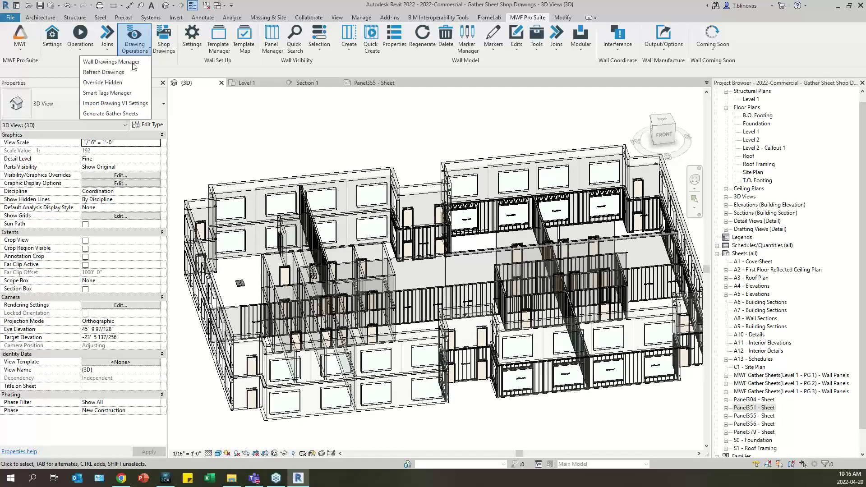
left_click(122, 114)
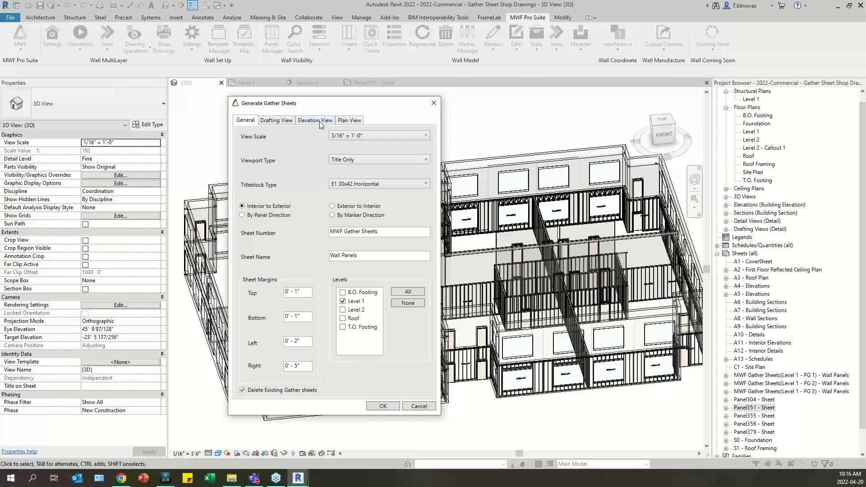
left_click(341, 121)
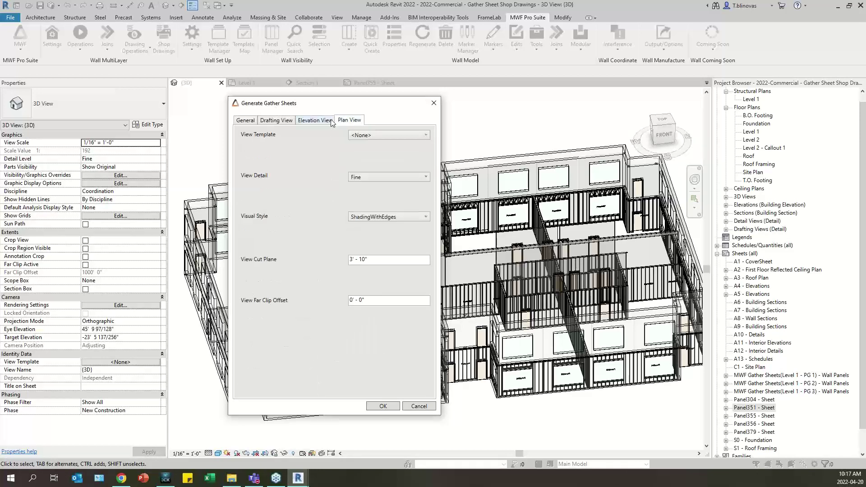
left_click(329, 123)
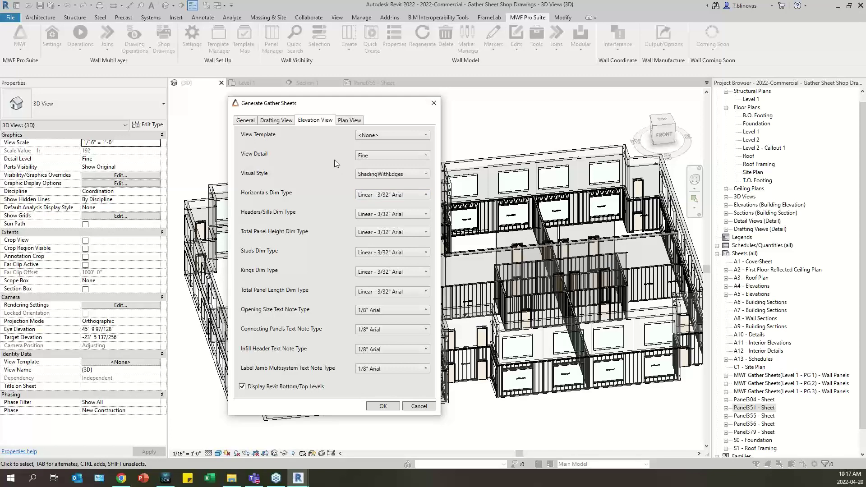
left_click(434, 103)
Open the MWF Gather Sheets (Level 1 - PG 1) sheet and examine the elevation, plan and drafting views of Panel302 and Panel303
scroll(757, 356, "down", 1)
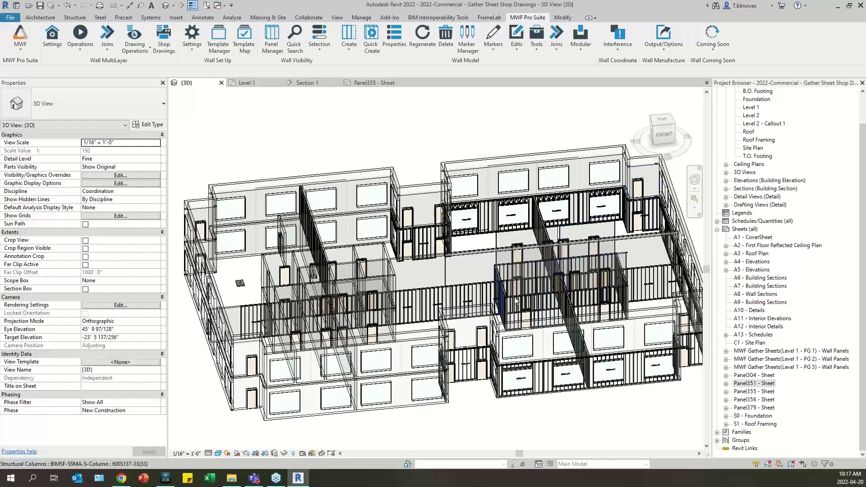
left_click(749, 352)
double_click(747, 351)
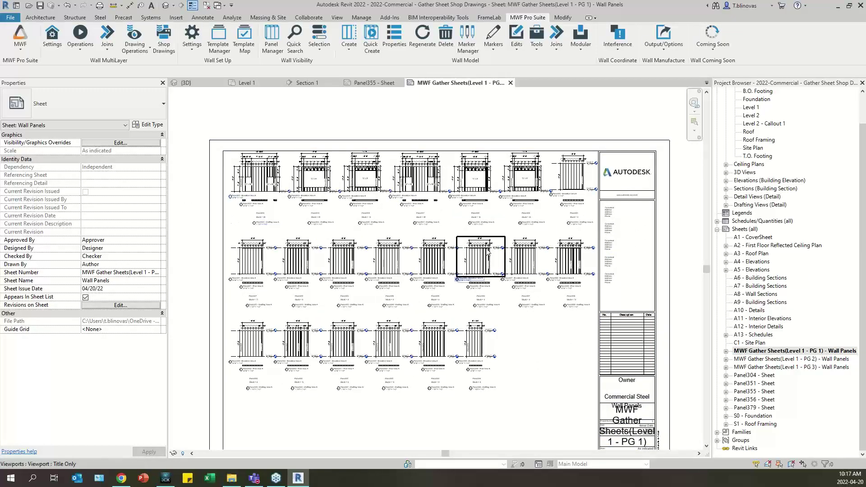
scroll(240, 188, "up", 4)
scroll(240, 188, "up", 2)
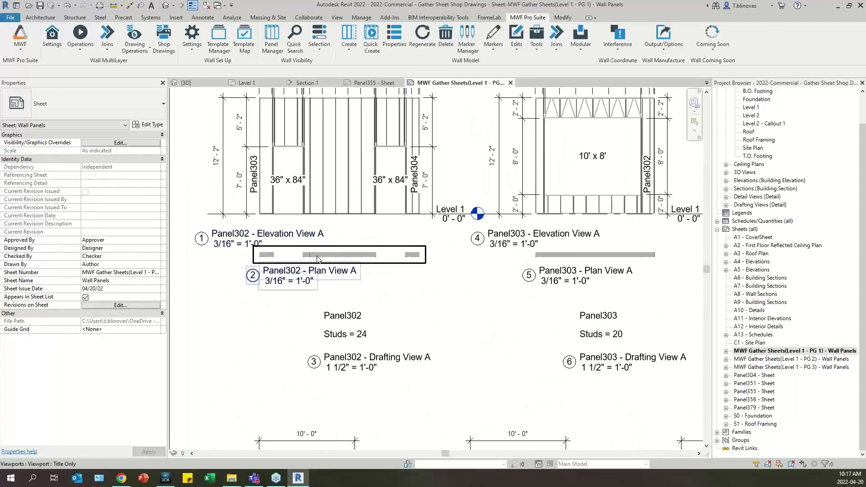
middle_click_drag(349, 257, 341, 317)
scroll(413, 315, "down", 1)
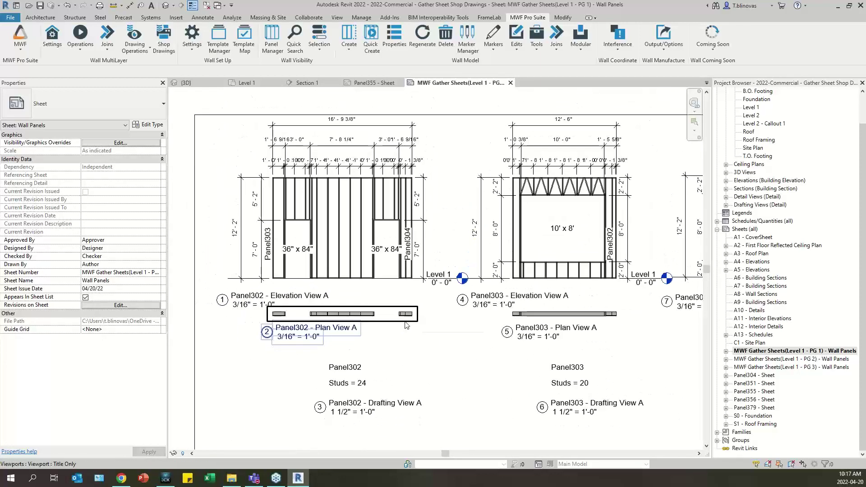
middle_click_drag(430, 360, 406, 361)
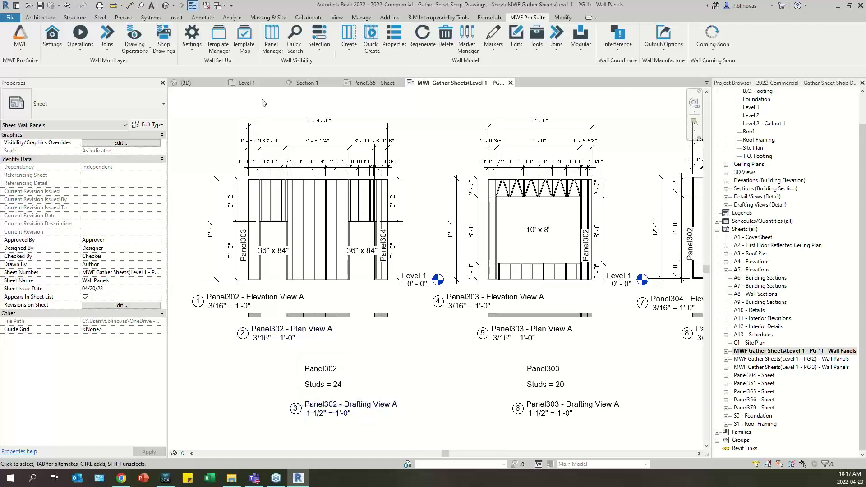
Reopen the Generate Gather Sheets settings beside the Panel302 views and review the titleblock types, sheet margins and levels
left_click(131, 41)
left_click(123, 116)
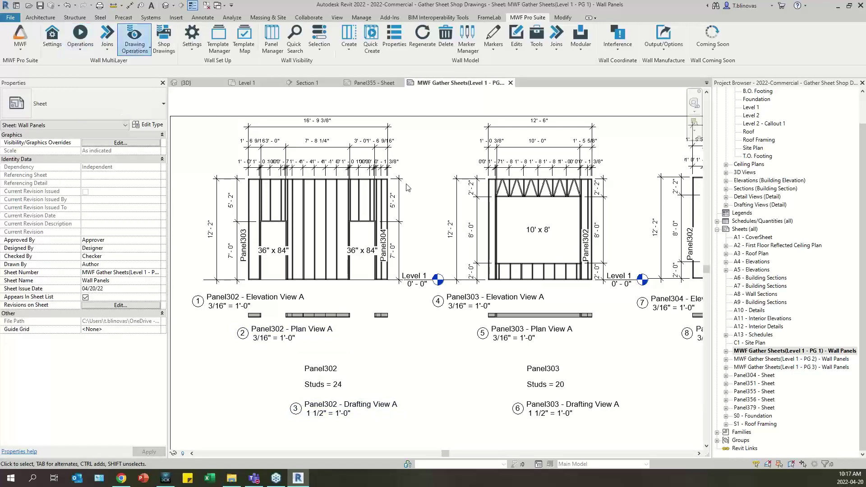
left_click_drag(313, 105, 516, 103)
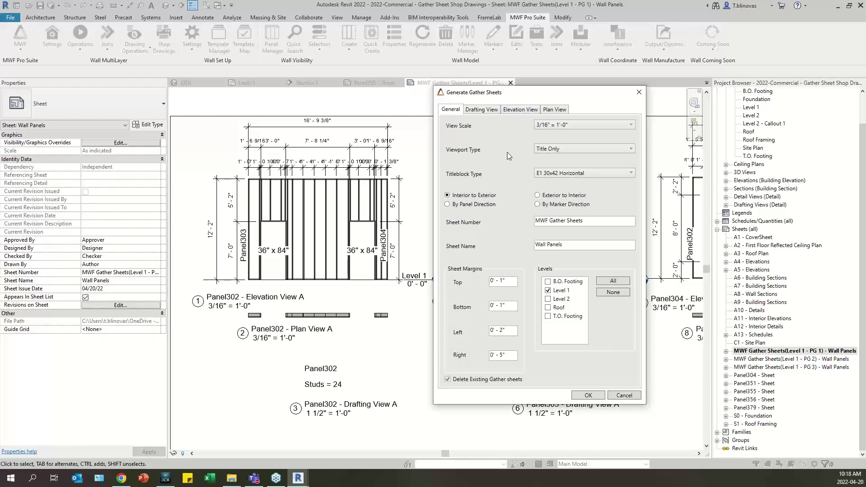
left_click(568, 177)
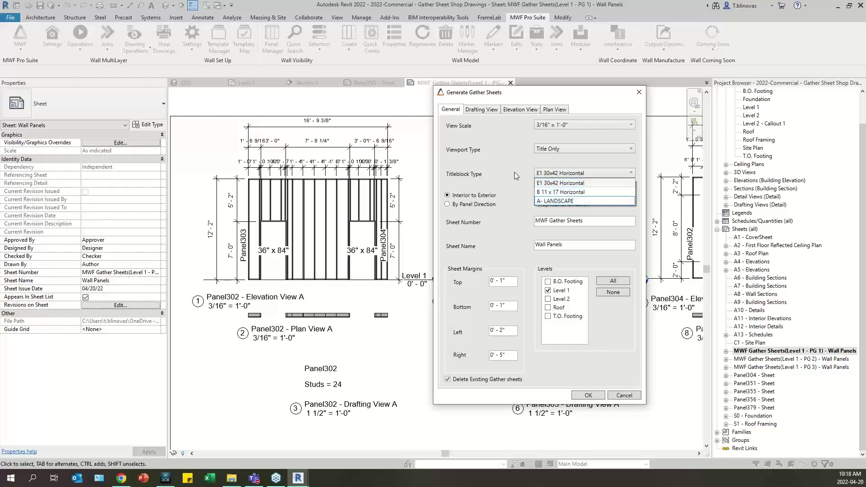
left_click(546, 207)
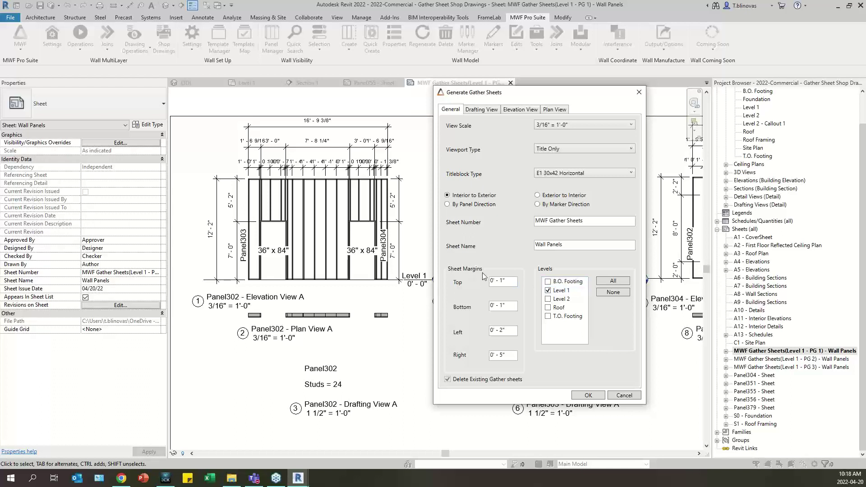
left_click(501, 305)
left_click(580, 323)
left_click(549, 282)
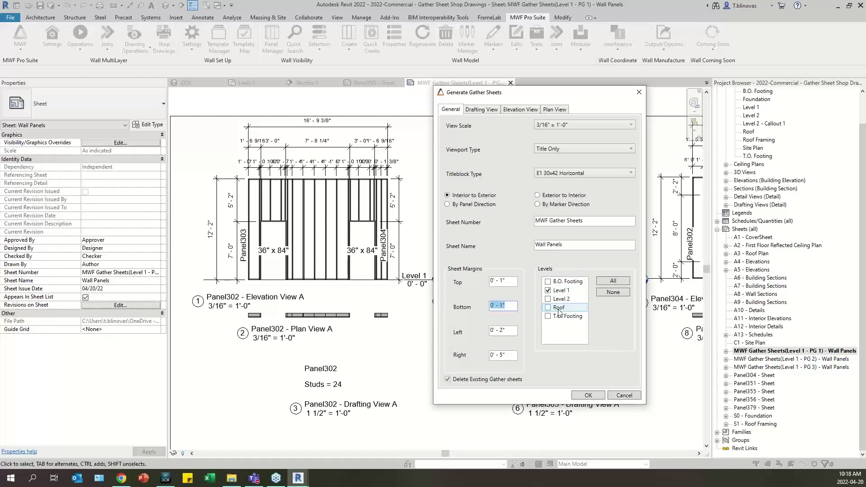
Review the drafting view settings for gather sheets, including the available panel name text note types
left_click(487, 112)
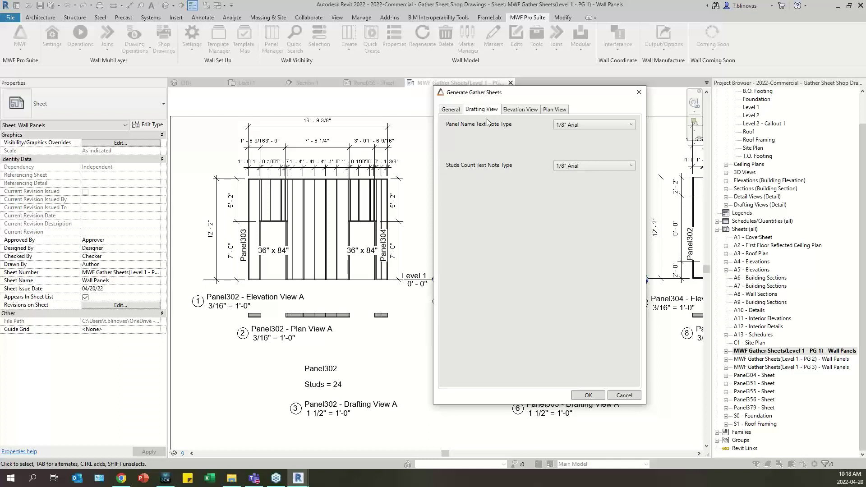
left_click(580, 125)
left_click(580, 127)
Review the elevation and plan view settings, including the total panel height dimension types, and dismiss the gather sheets dialog
left_click(532, 110)
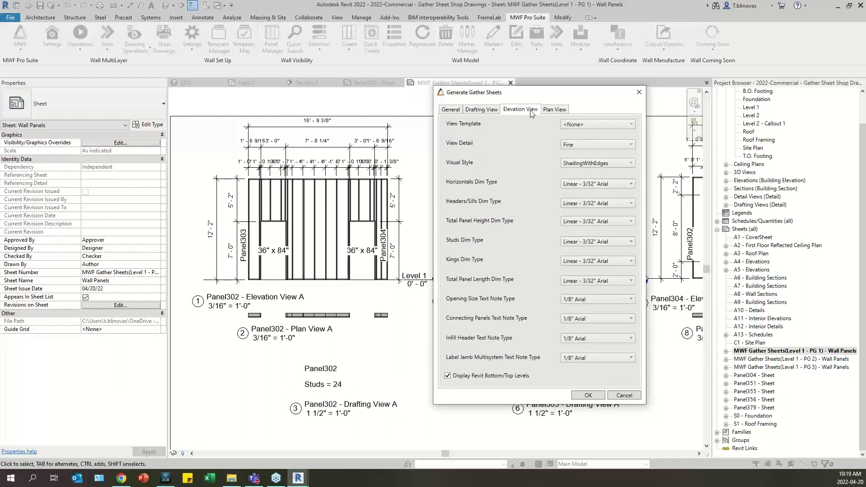
left_click(555, 110)
left_click(532, 110)
left_click(618, 223)
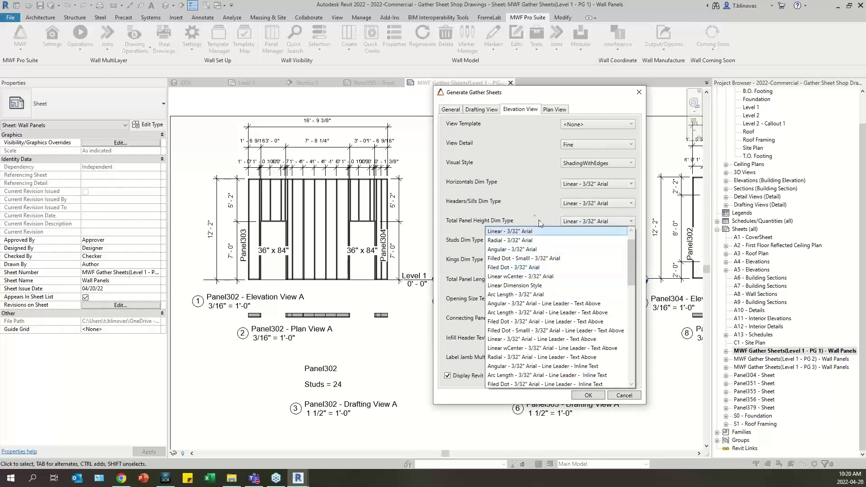
left_click(518, 231)
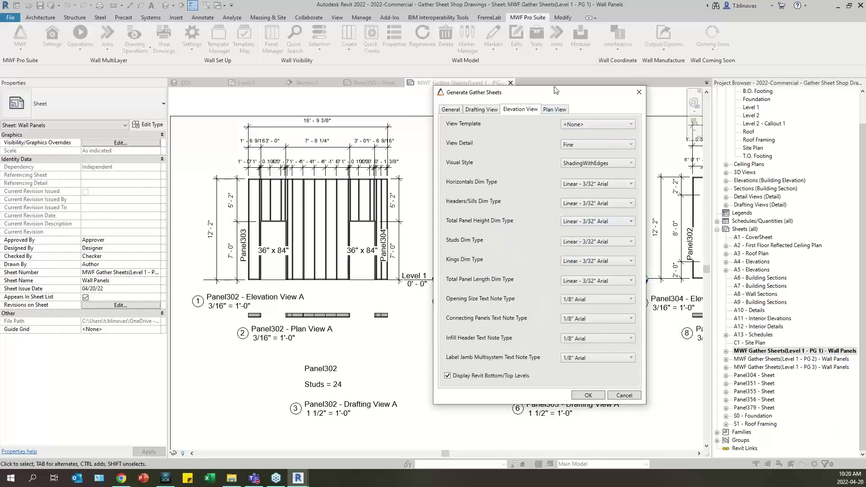
left_click(556, 110)
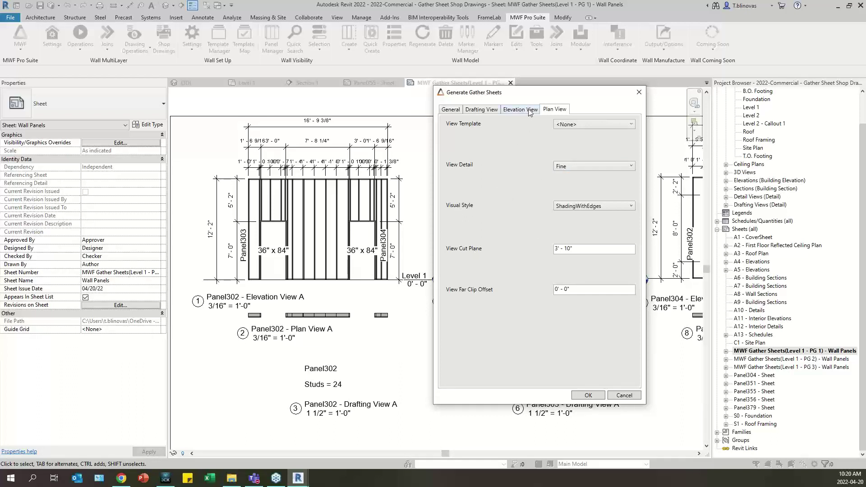
left_click(504, 112)
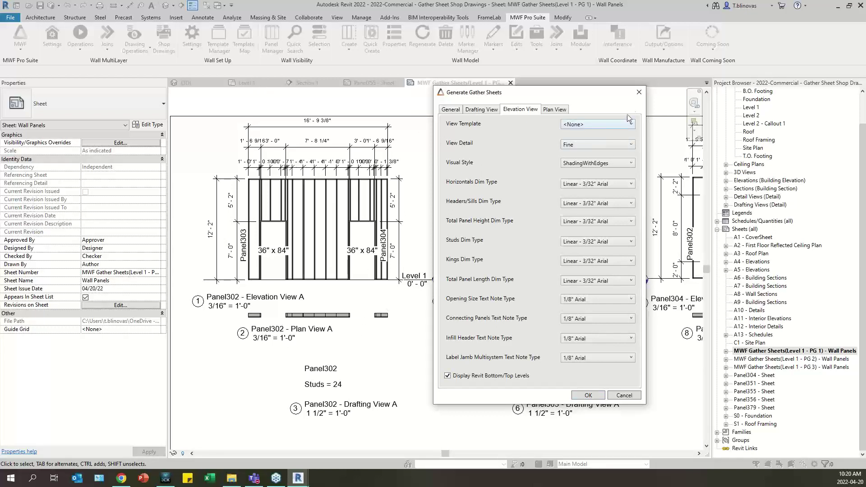
left_click(638, 92)
Examine the full layout of the PG 1 gather sheet, including its lower rows of wall panels
scroll(427, 286, "down", 5)
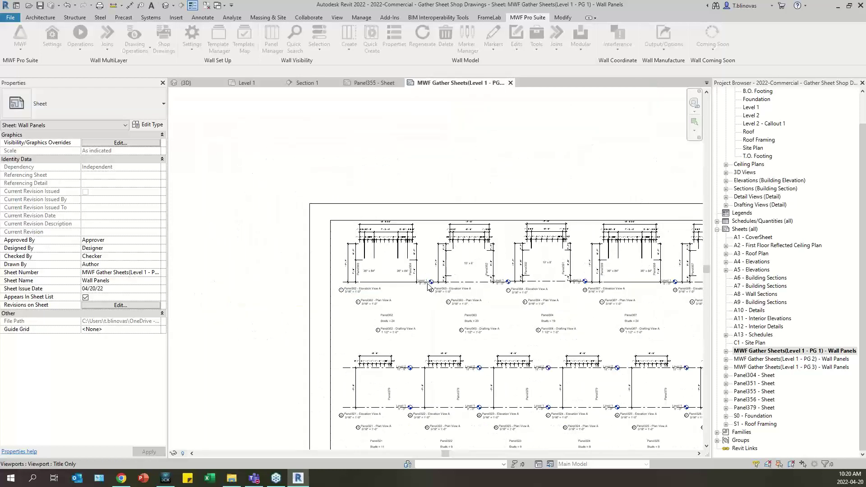
middle_click_drag(482, 140, 484, 224)
middle_click_drag(458, 196, 316, 113)
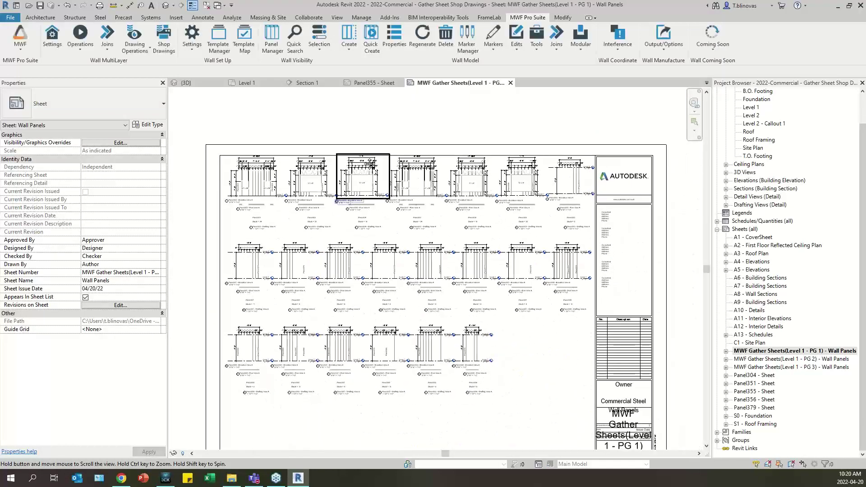
middle_click_drag(488, 283, 588, 312)
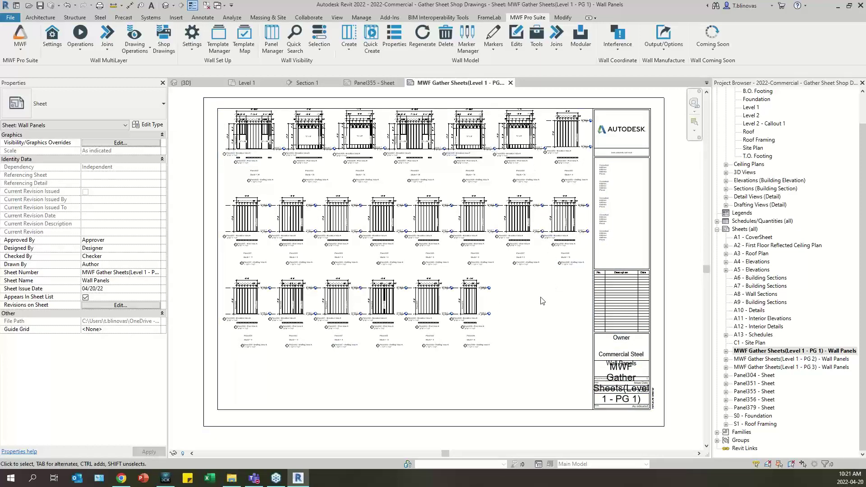
scroll(234, 394, "up", 3)
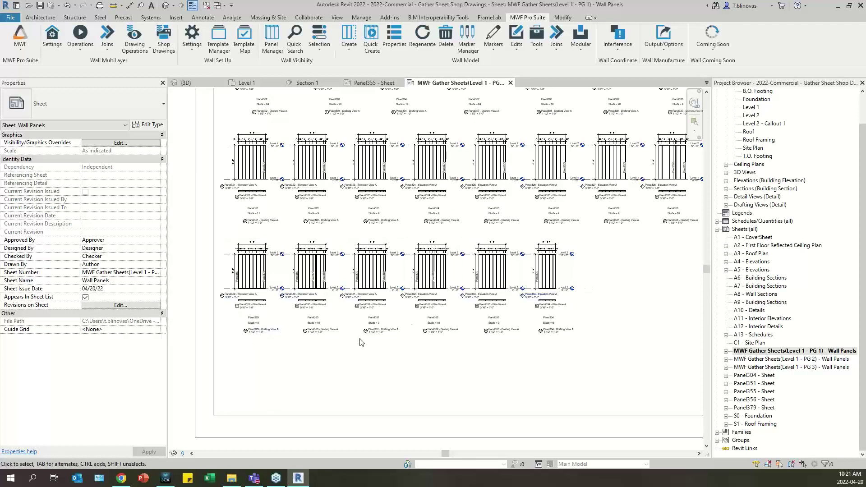
scroll(361, 341, "down", 1)
scroll(521, 281, "down", 3)
Open the Level 1 - PG 2 gather sheet and examine its panel layout and the connecting panel labels on Panel353's elevation
left_click(766, 359)
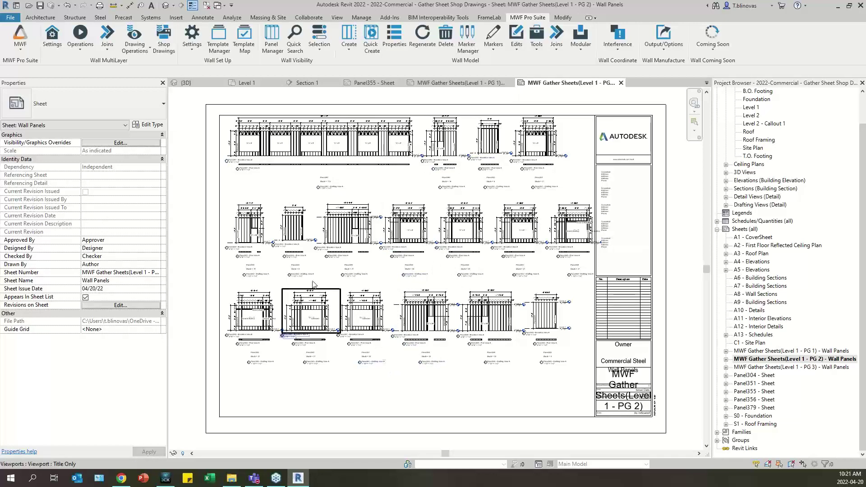
scroll(298, 225, "up", 5)
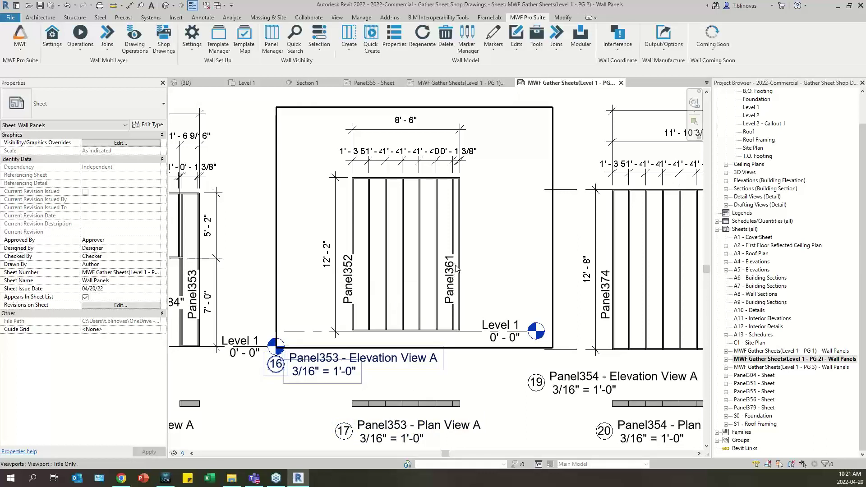
scroll(302, 248, "down", 5)
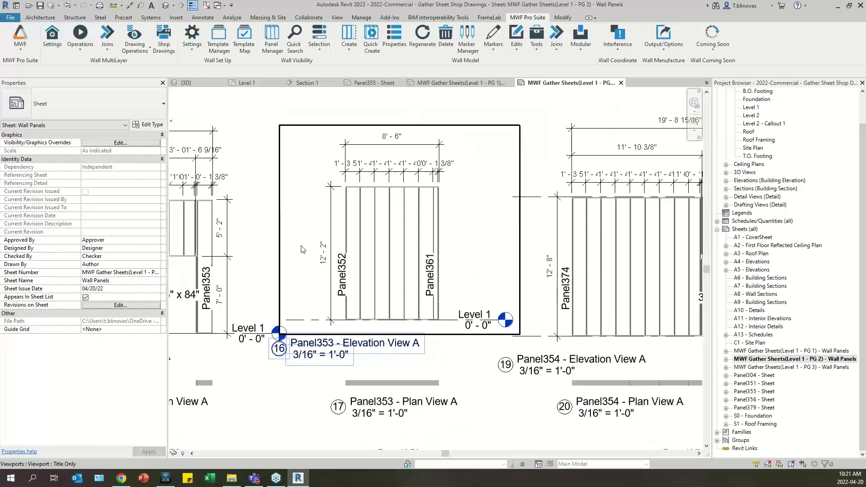
scroll(302, 249, "down", 3)
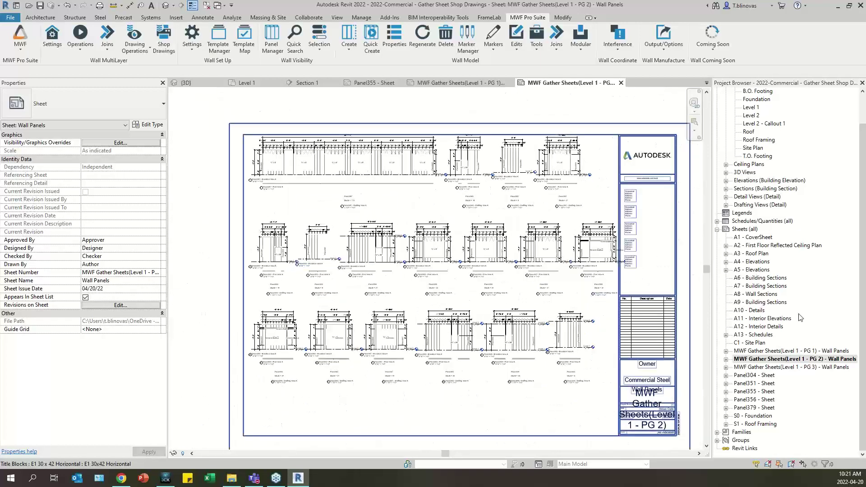
Open the Level 1 - PG 3 gather sheet to check its panel layout, and close it
left_click(784, 368)
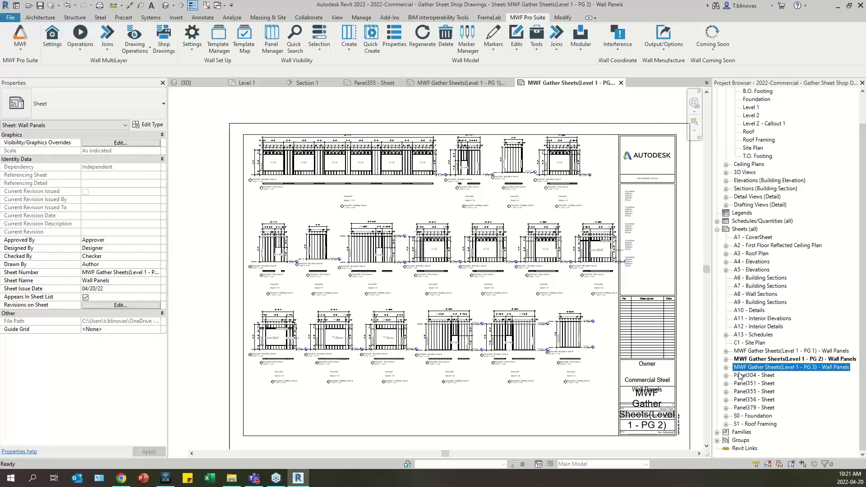
double_click(737, 368)
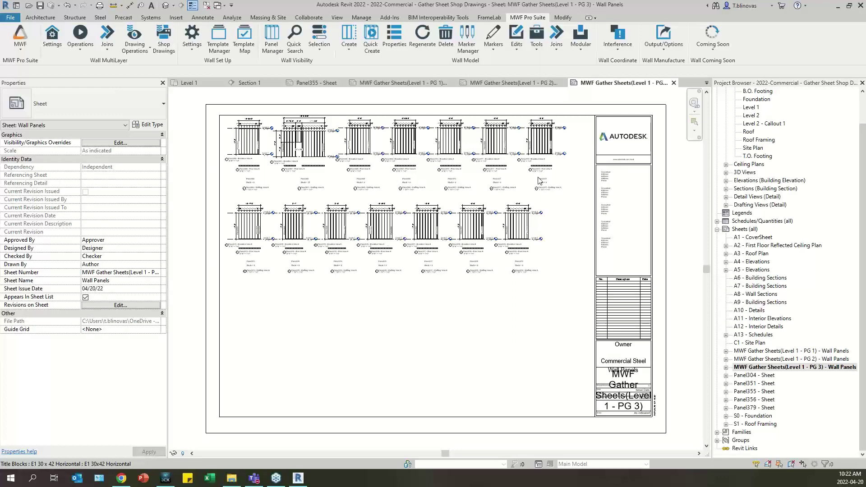
left_click(673, 83)
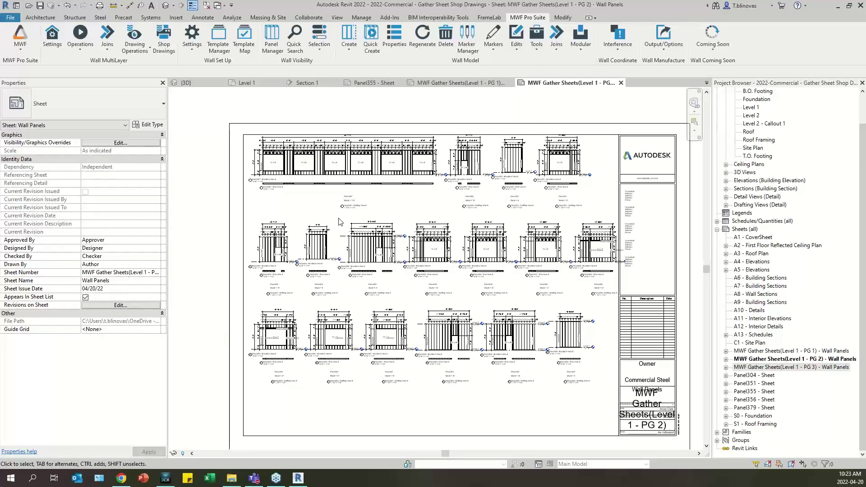
Open the Panel304 sheet and activate its main framing elevation viewport for editing
left_click(754, 377)
double_click(755, 376)
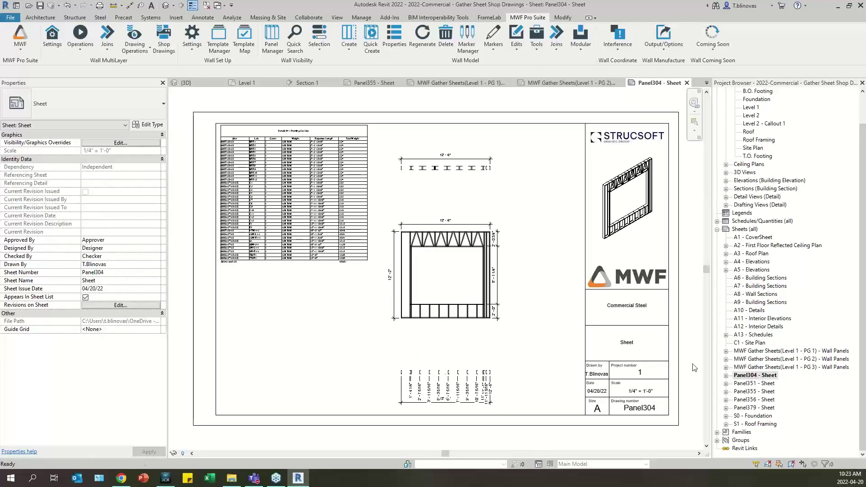
scroll(448, 286, "up", 3)
double_click(495, 286)
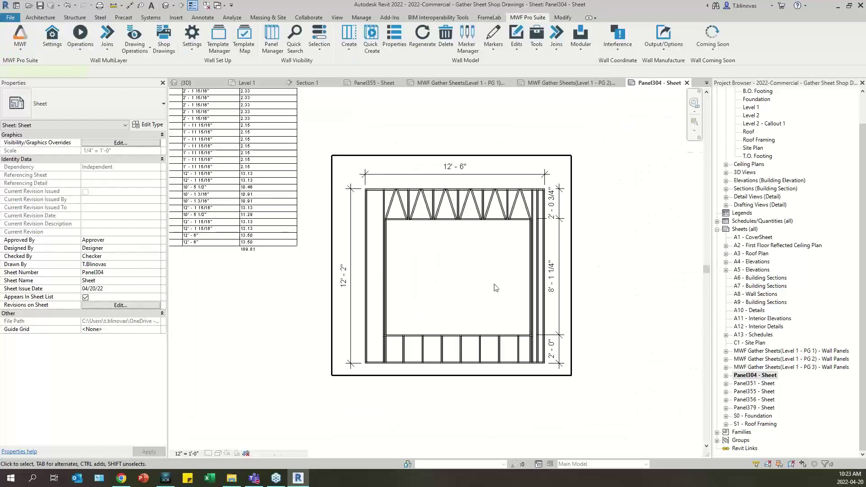
Add an aligned dimension below the Panel304 elevation, from the panel's left edge to the stud at the opening's right side
left_click(474, 371)
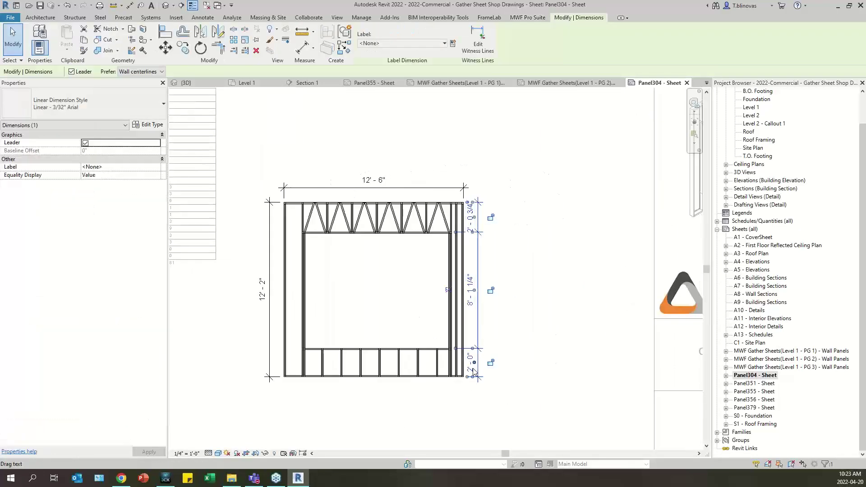
key("c")
key("d")
key("i")
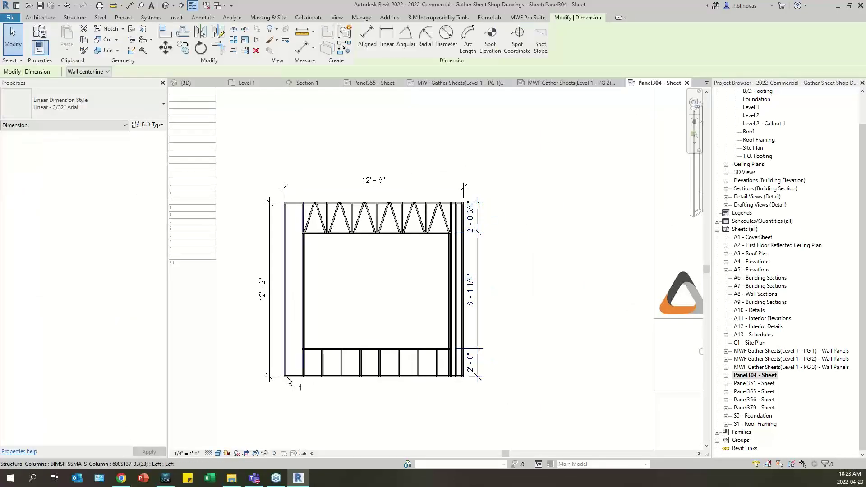
left_click(448, 374)
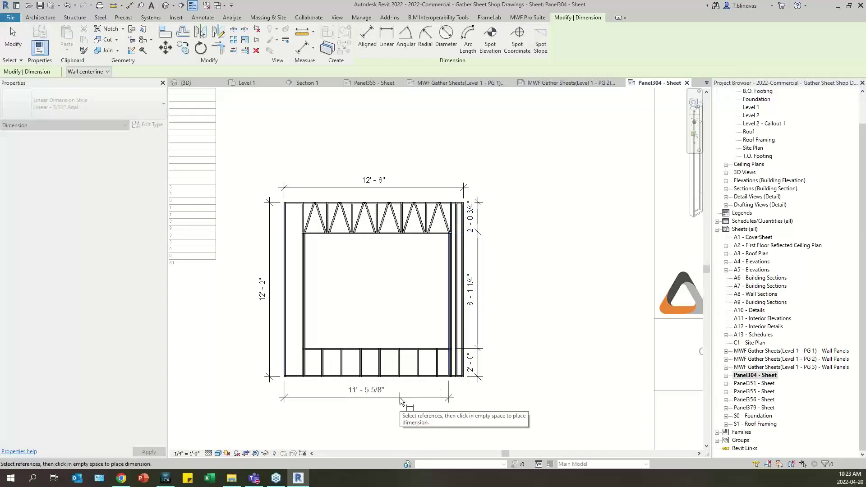
left_click(424, 398)
key("Escape")
key("Escape")
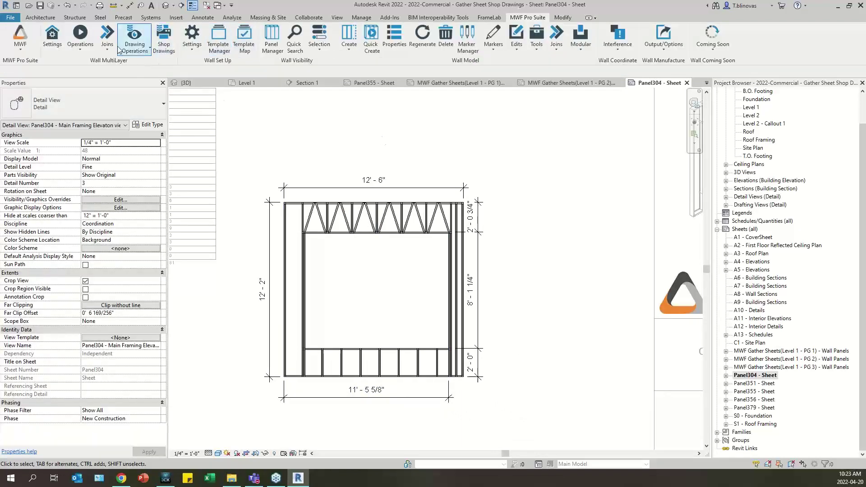
Refresh the shop drawings for Panel304, including with its main framing elevation viewport selected on the sheet
left_click(137, 51)
left_click(103, 72)
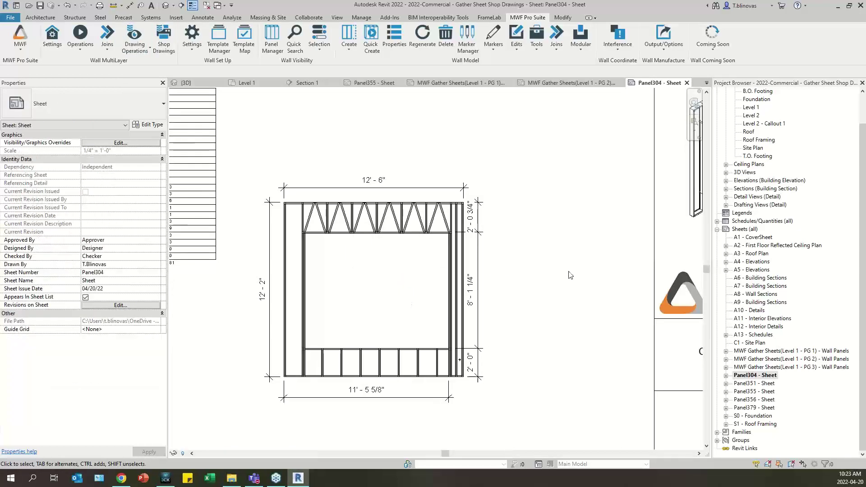
scroll(383, 319, "up", 1)
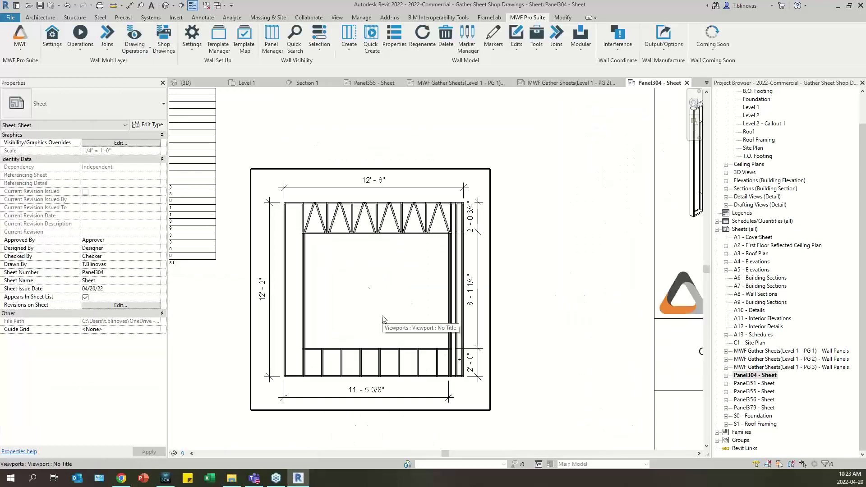
scroll(387, 328, "up", 2)
left_click(342, 274)
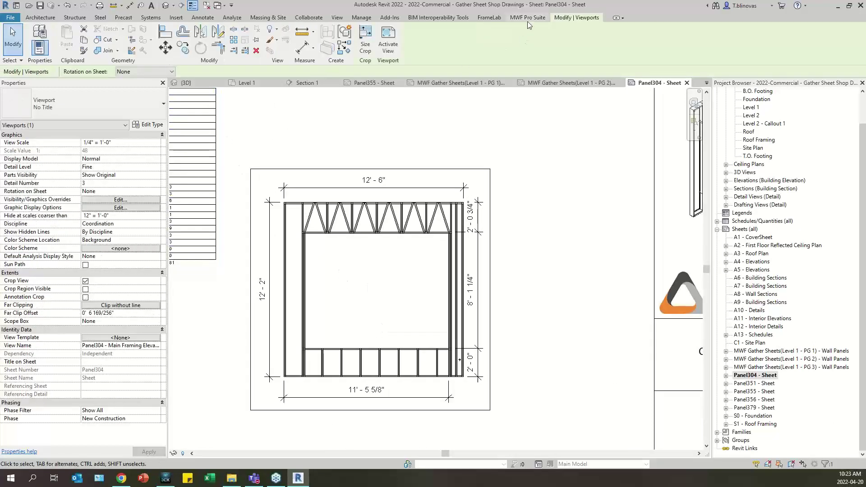
left_click(131, 47)
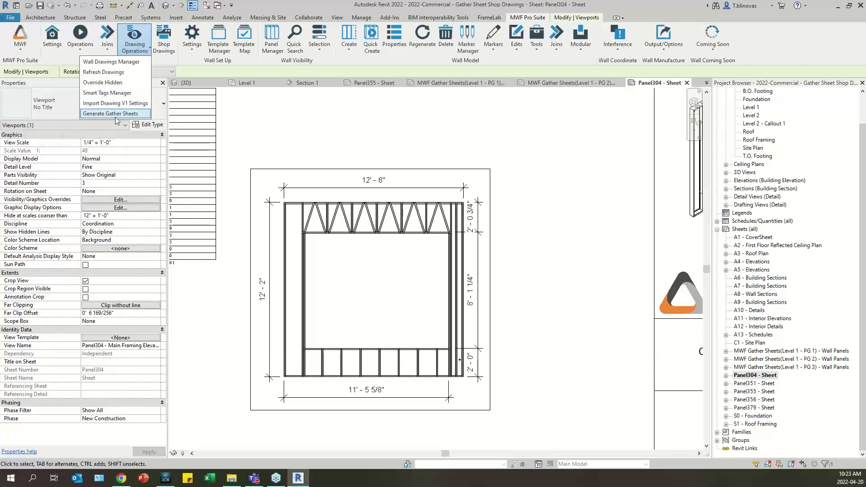
left_click(108, 72)
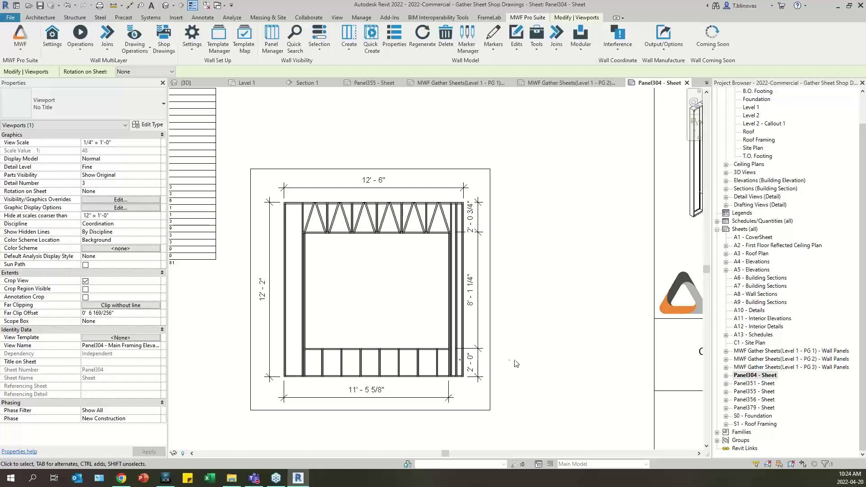
left_click(192, 43)
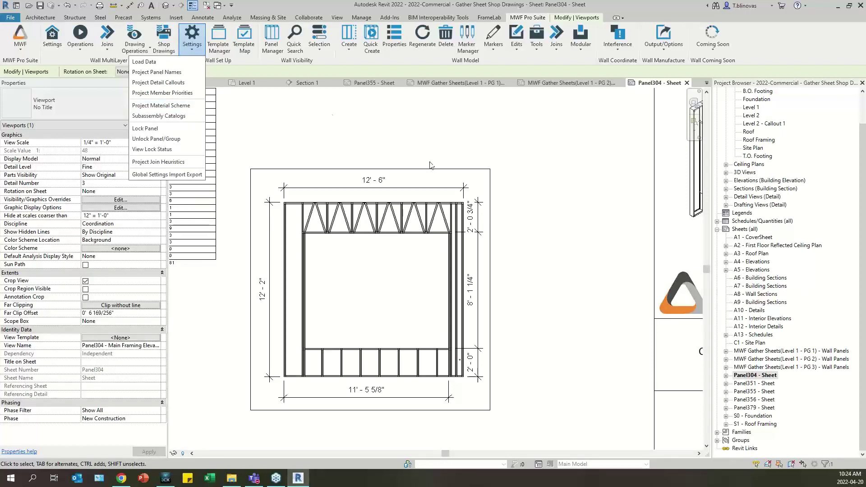
left_click(441, 174)
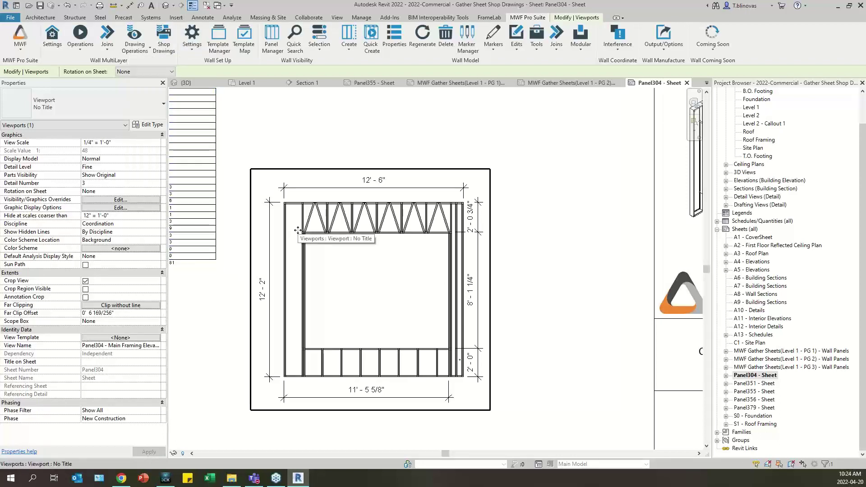
left_click(519, 289)
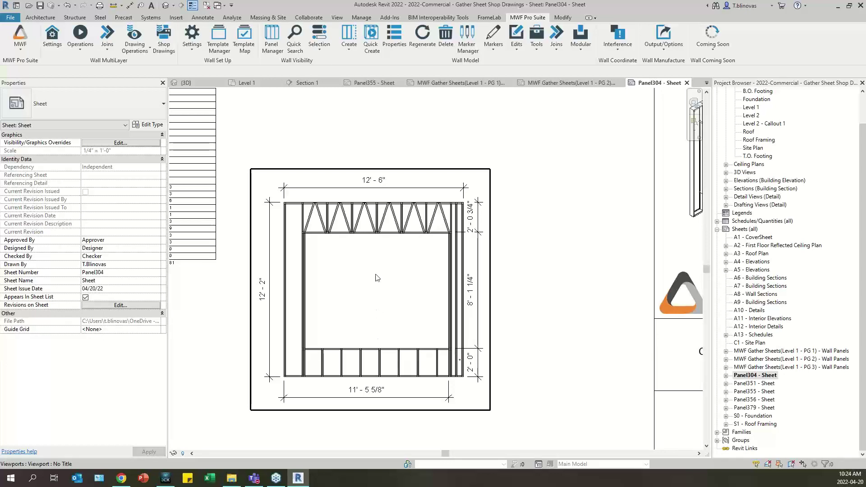
double_click(368, 216)
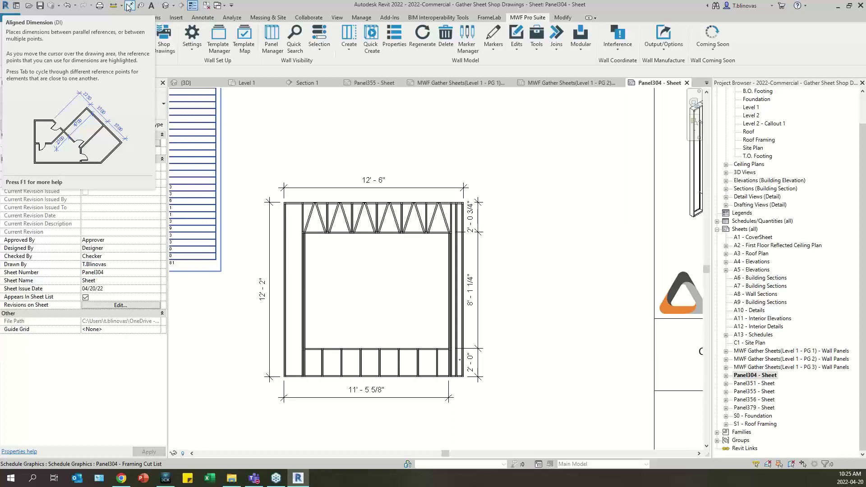
key("Escape")
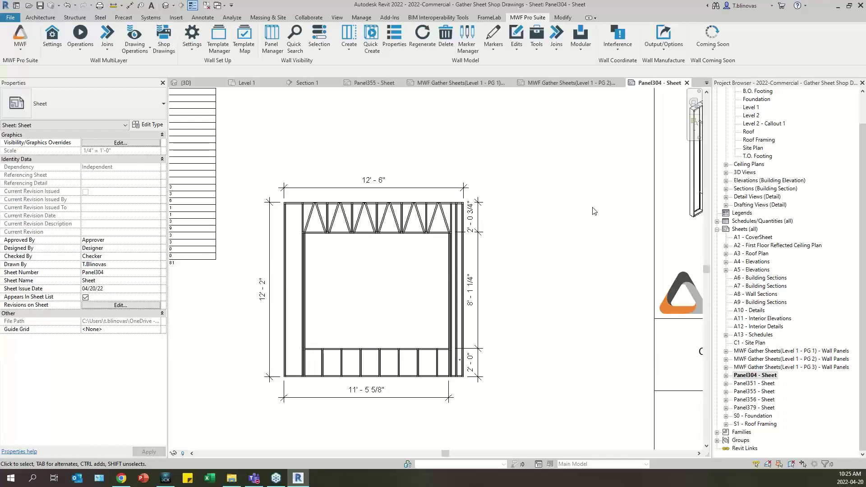
Check the full Panel304 sheet layout, close that sheet and the PG 2 gather sheet, and return to the PG 1 gather sheet
scroll(594, 211, "down", 5)
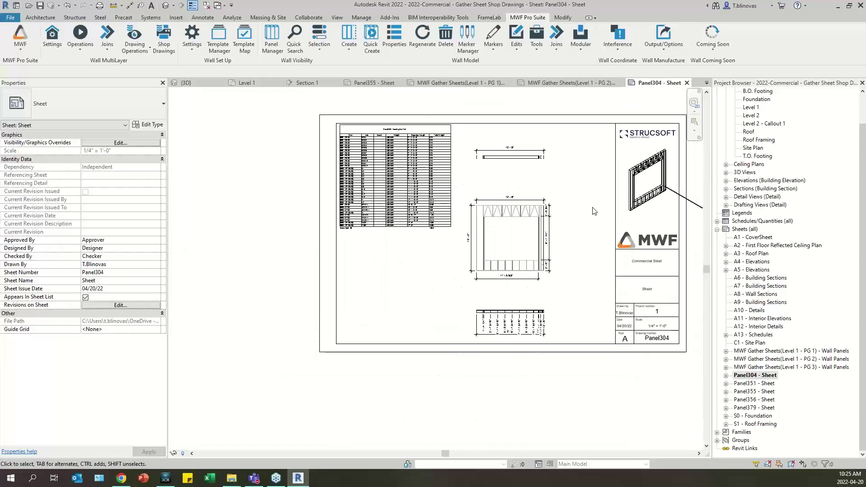
middle_click_drag(569, 226, 512, 252)
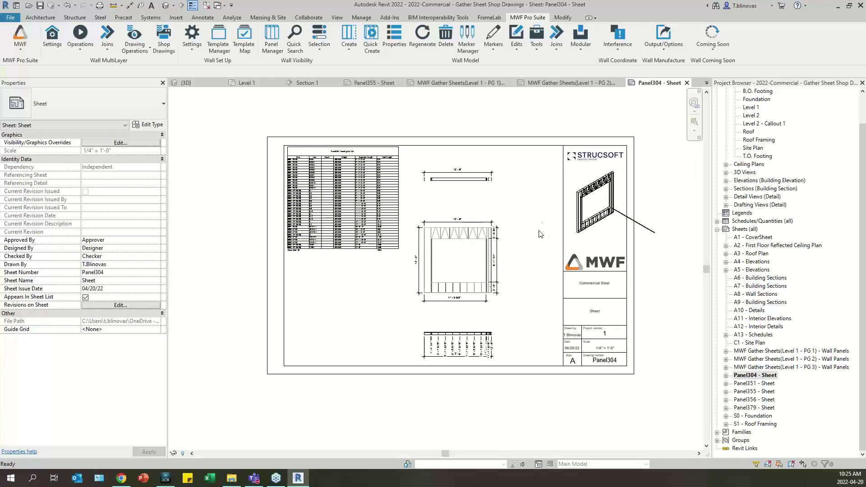
left_click(686, 83)
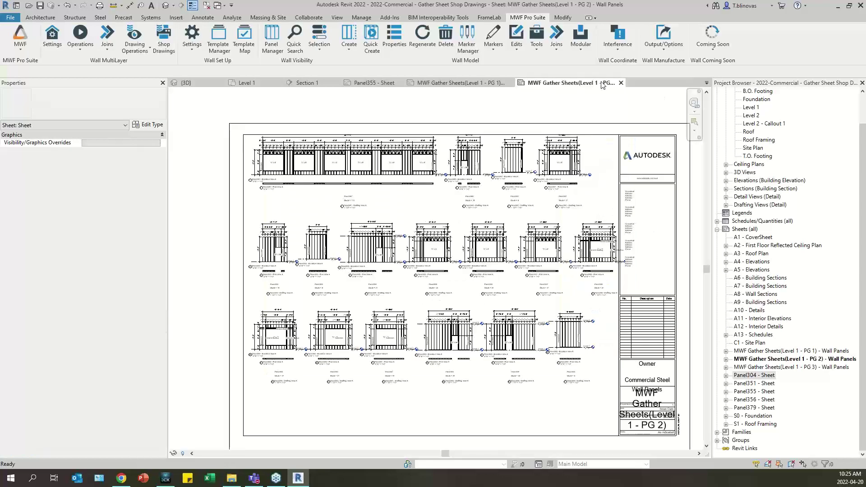
left_click(479, 84)
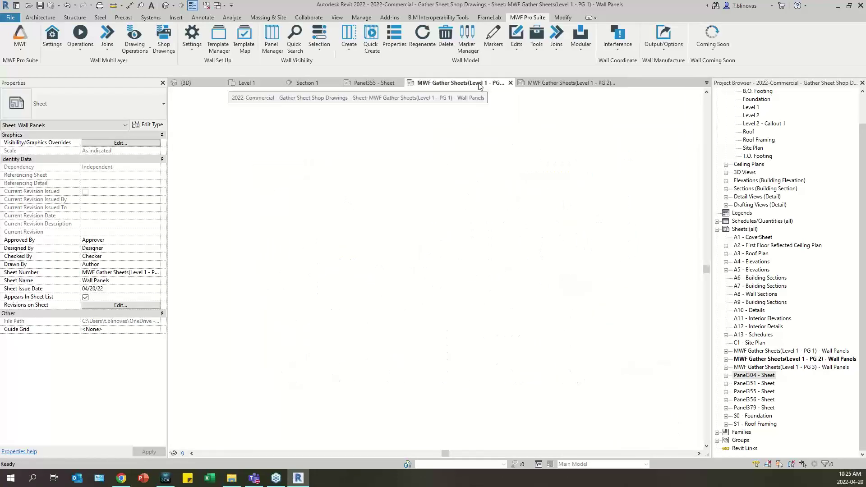
left_click(621, 83)
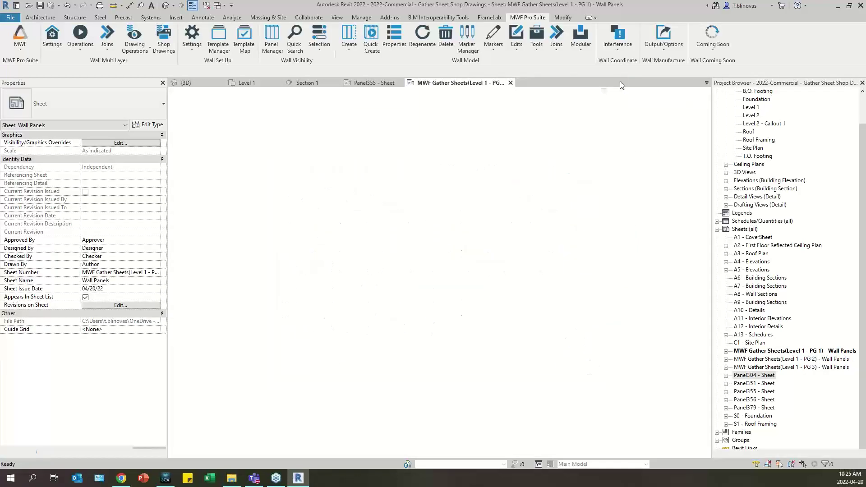